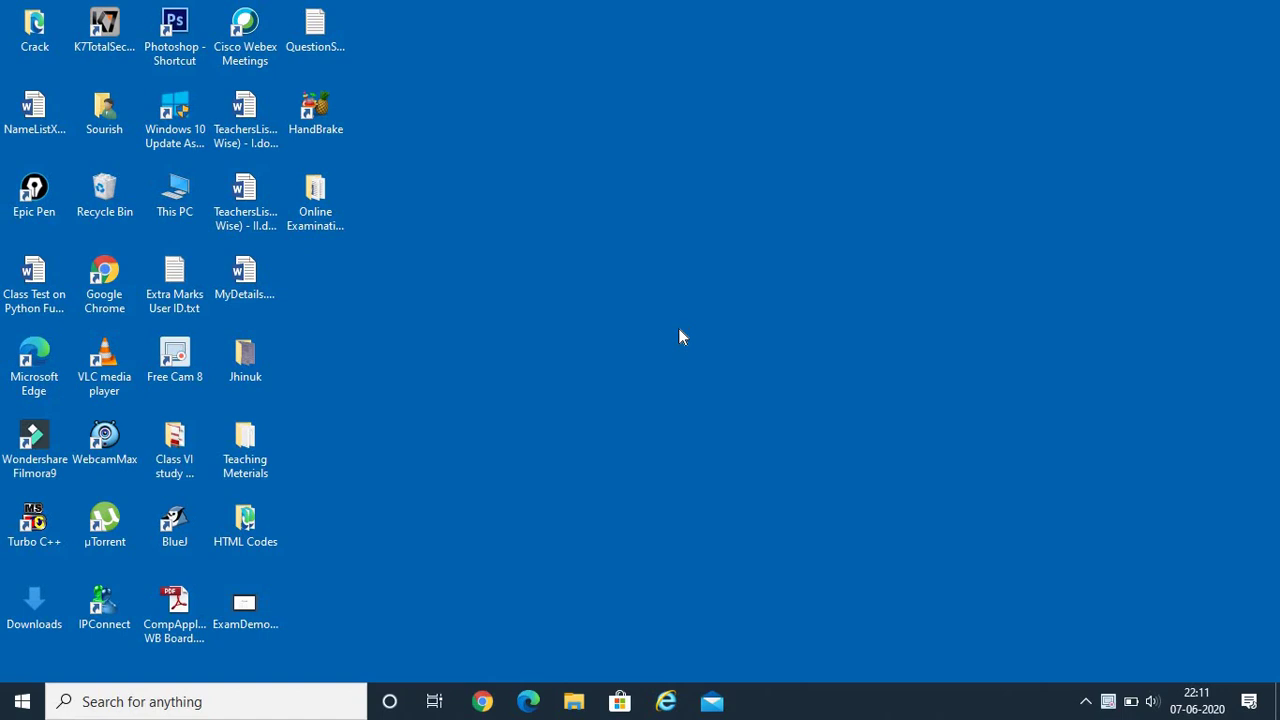
Step: Launch Word 2013, dismiss the activation notice, and create a blank document in a maximized window
click(275, 700)
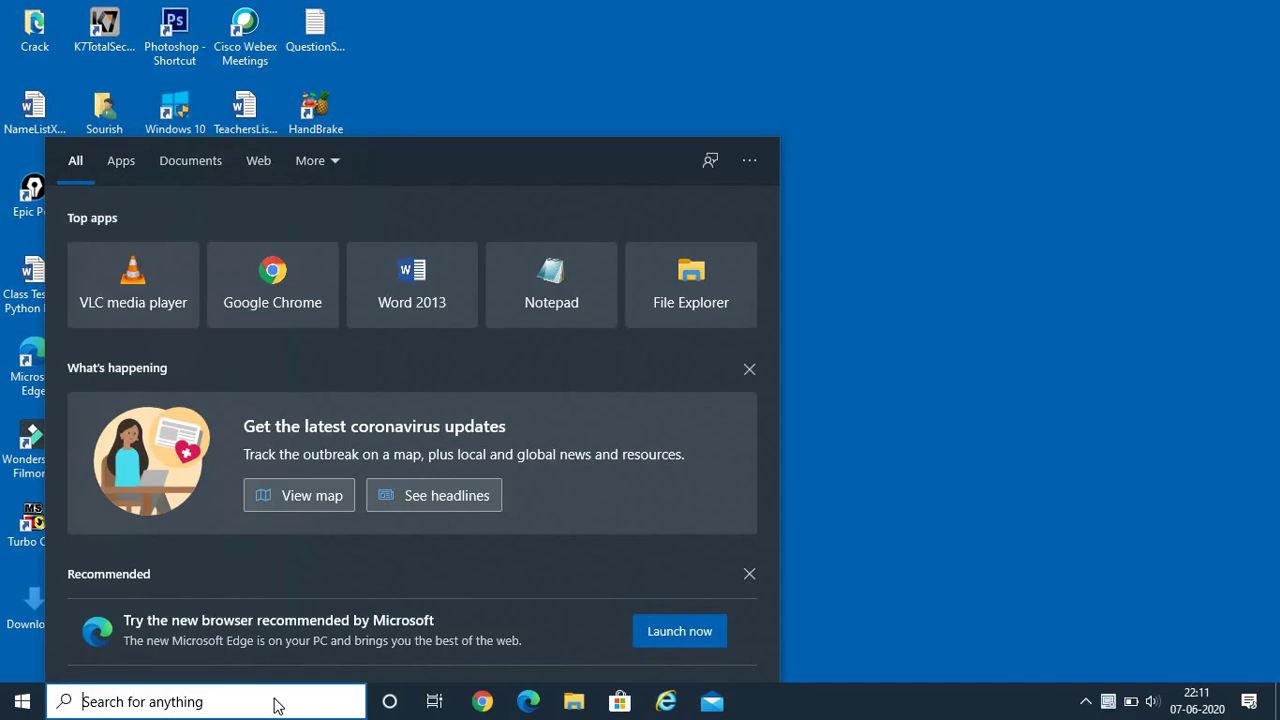
text(wo)
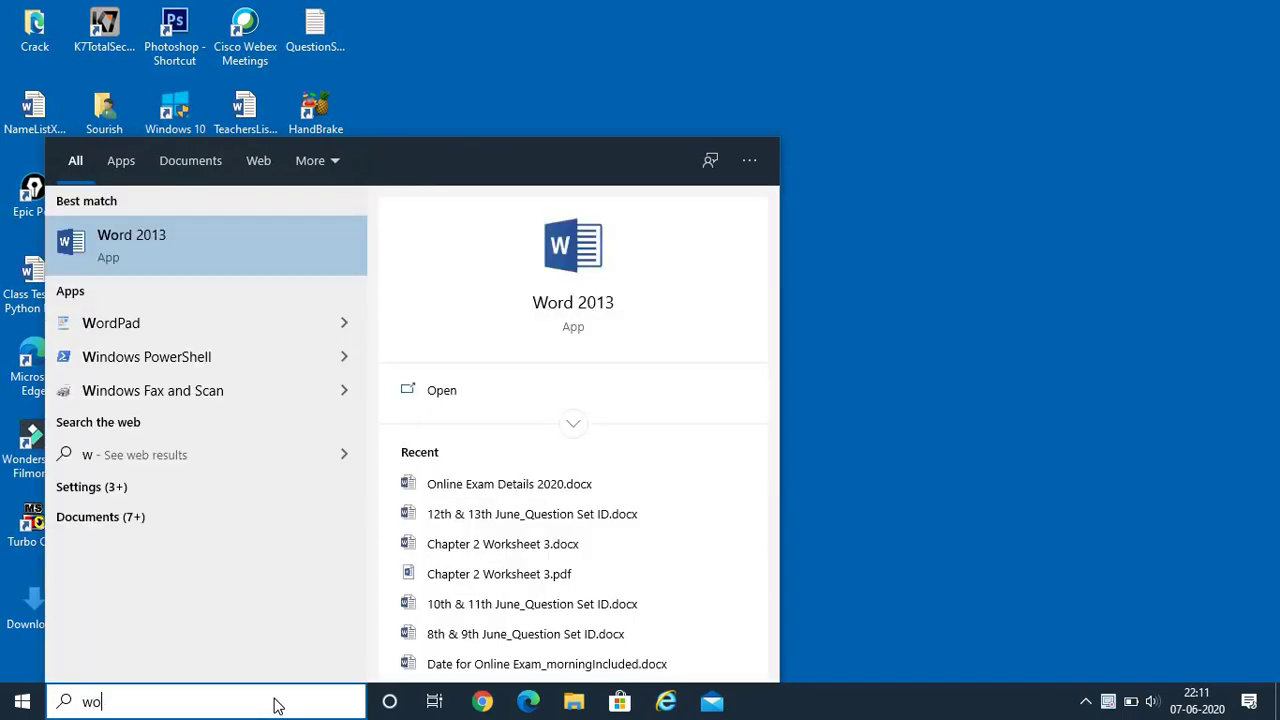
text(rd)
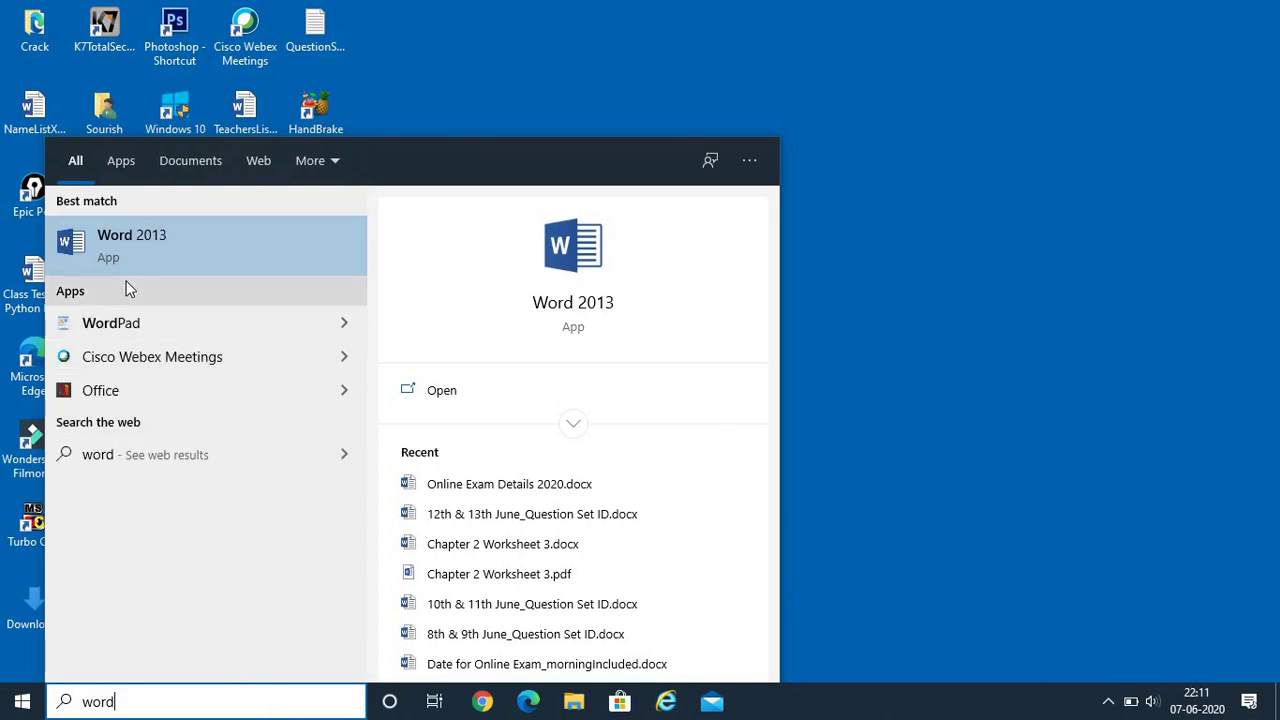
click(171, 245)
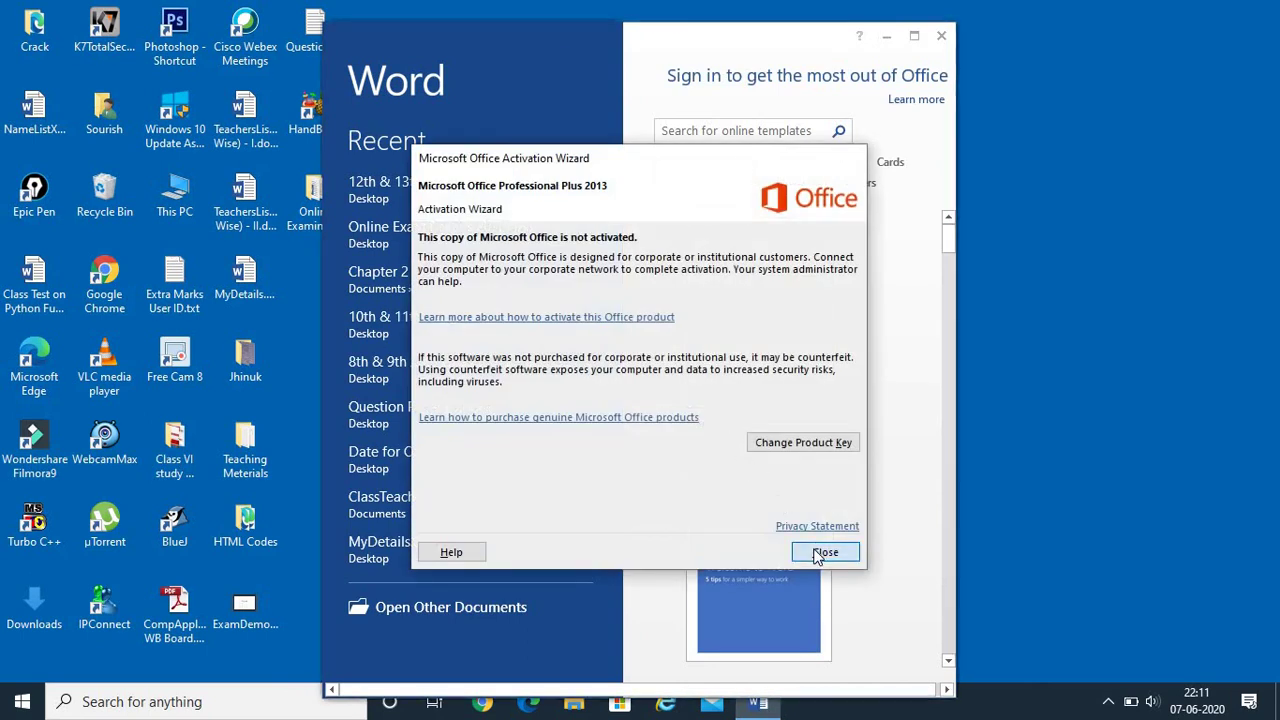
click(816, 556)
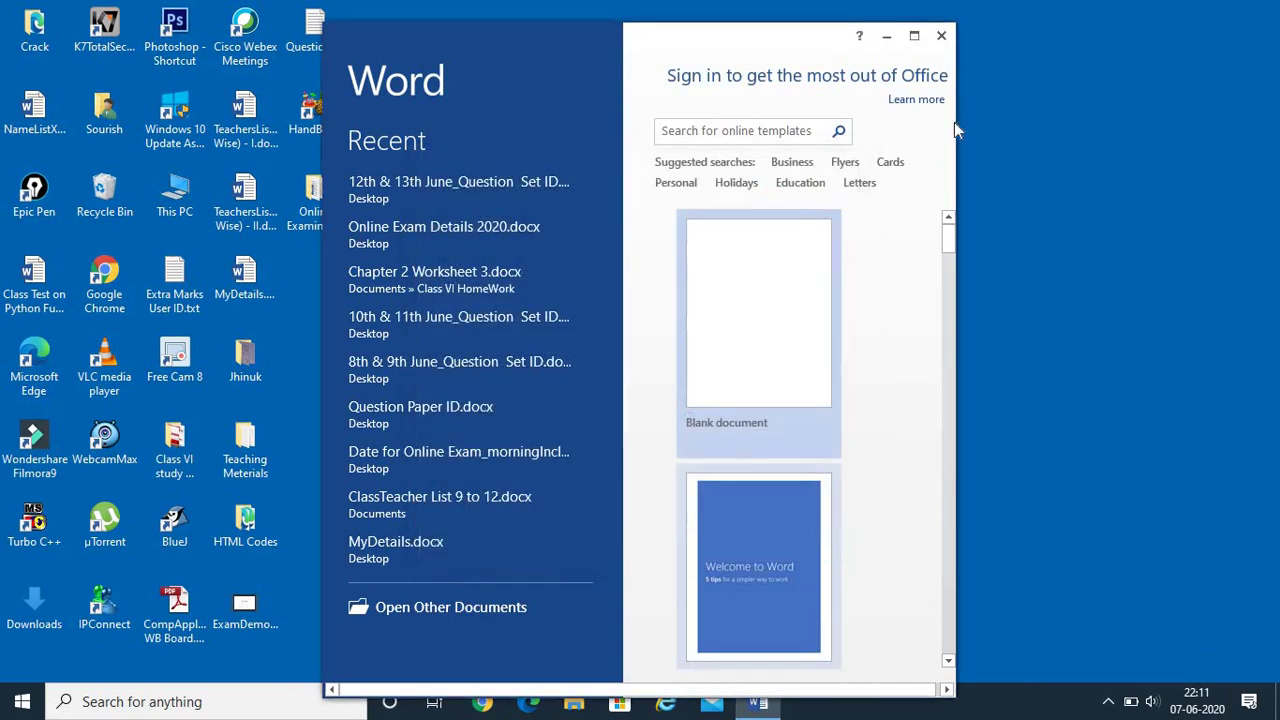
click(913, 37)
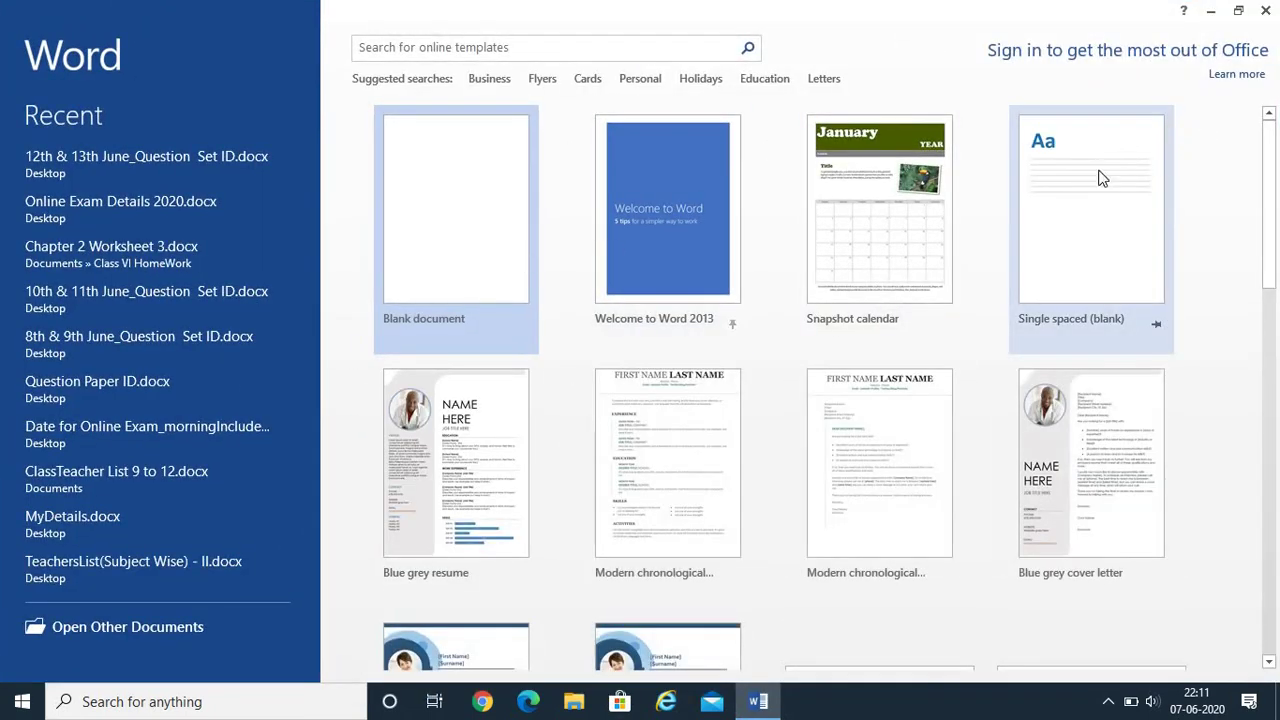
click(434, 208)
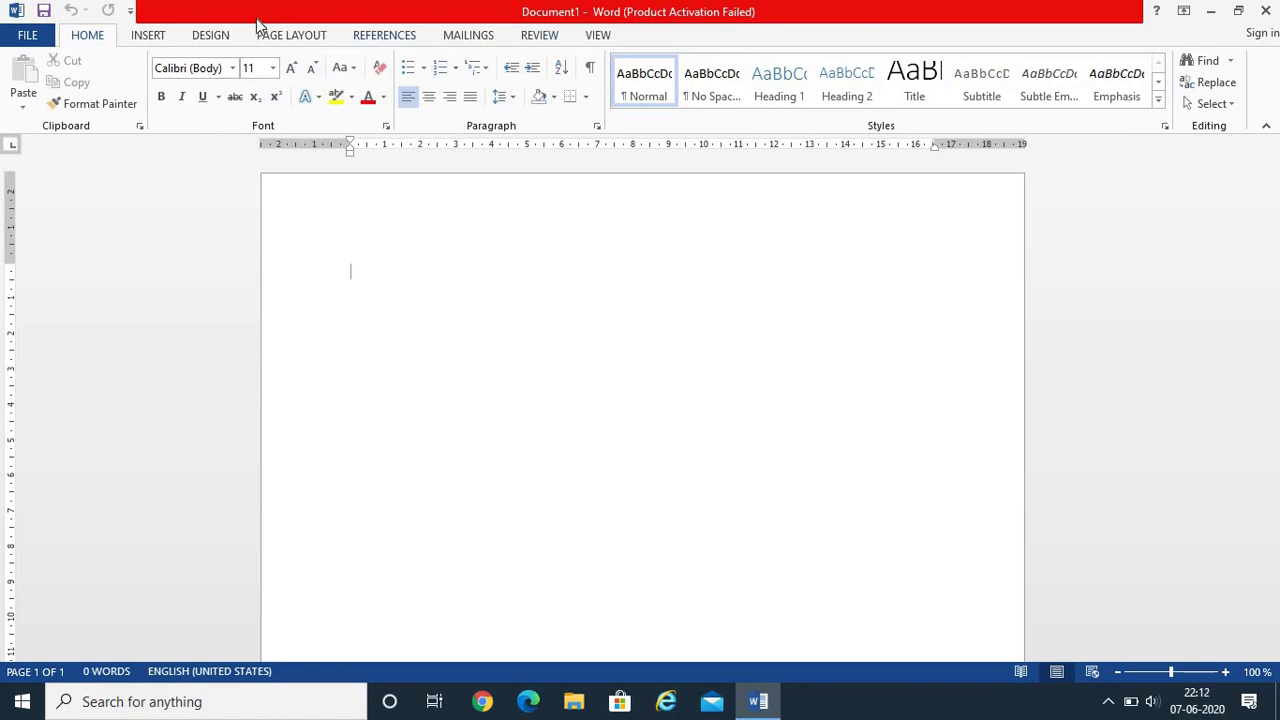
click(157, 35)
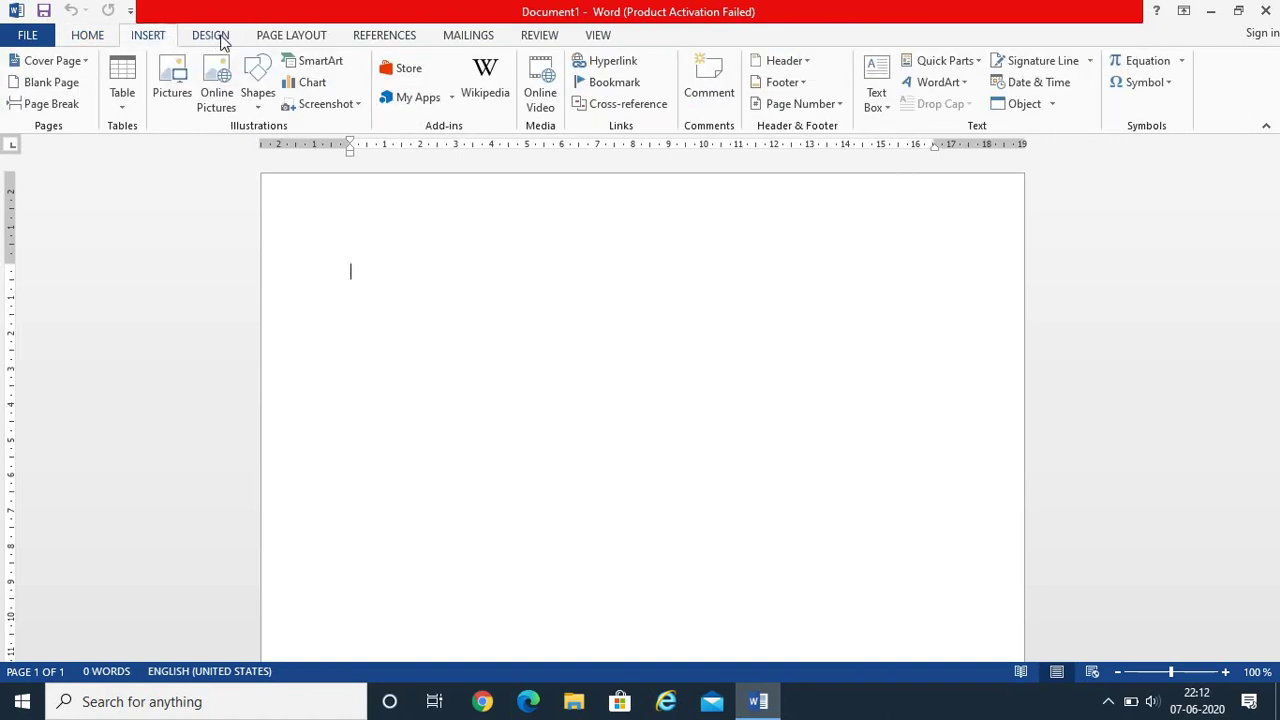
click(220, 40)
click(300, 38)
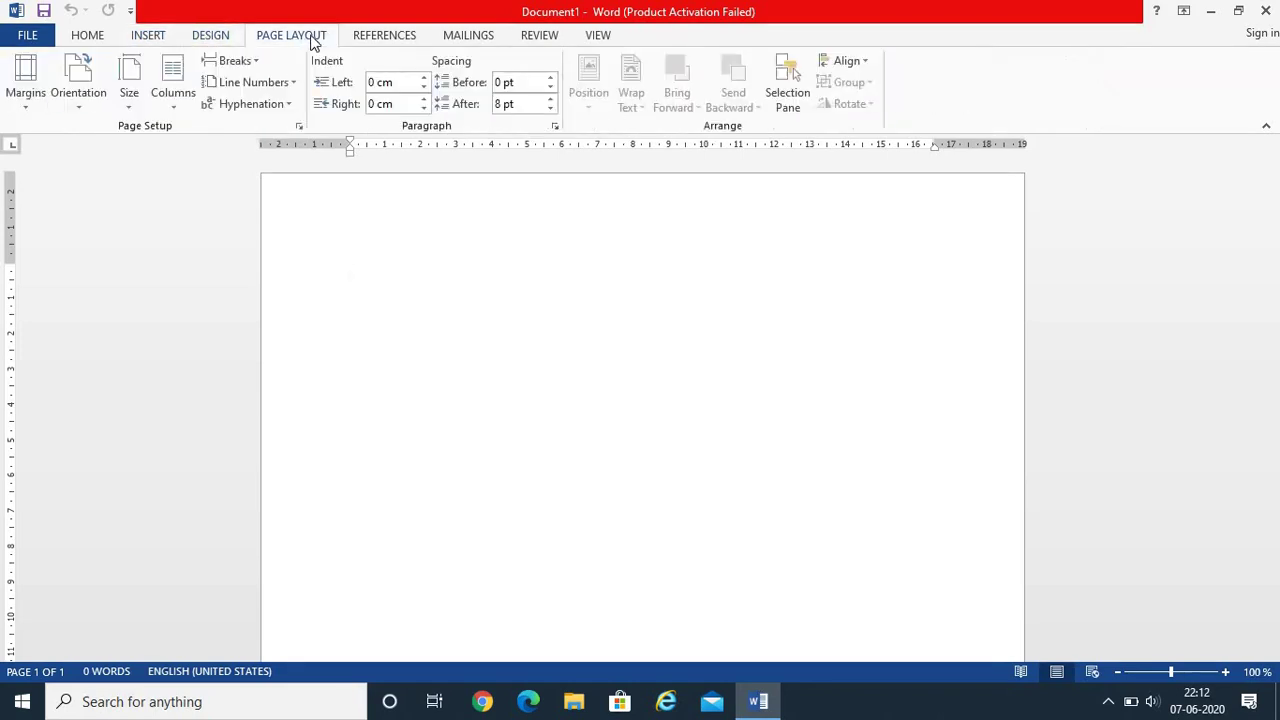
click(380, 40)
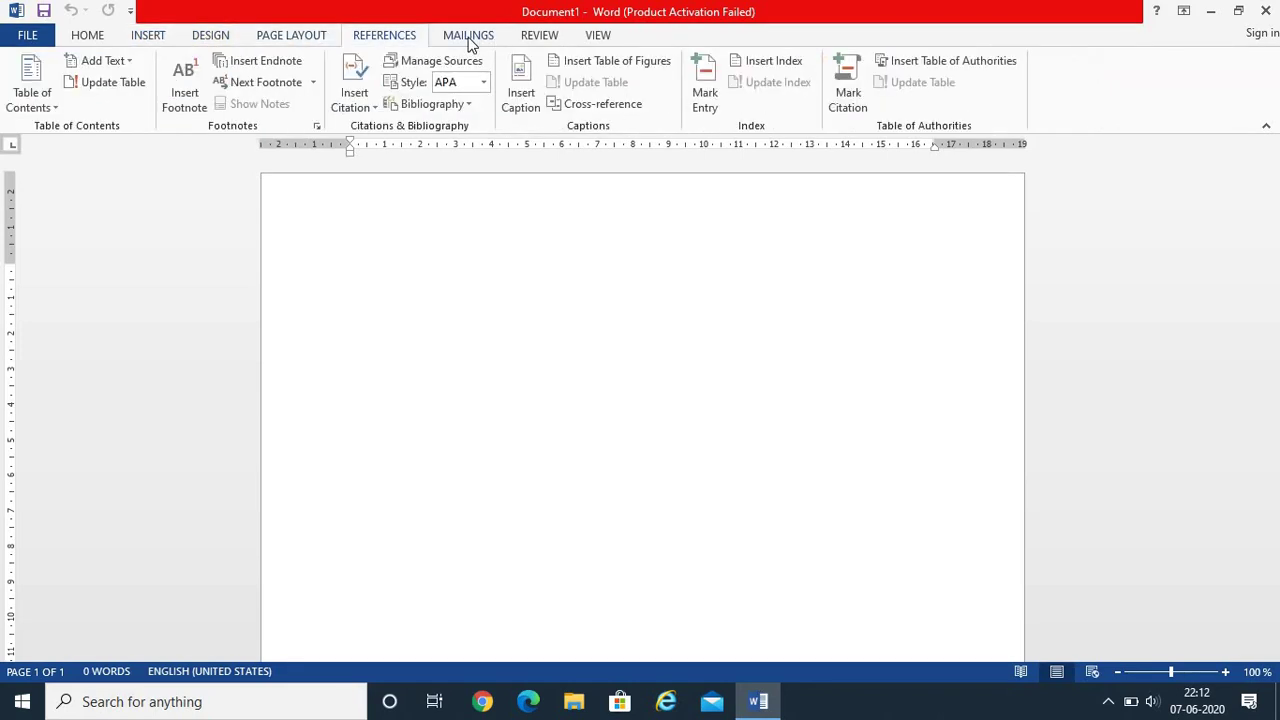
click(470, 40)
click(536, 40)
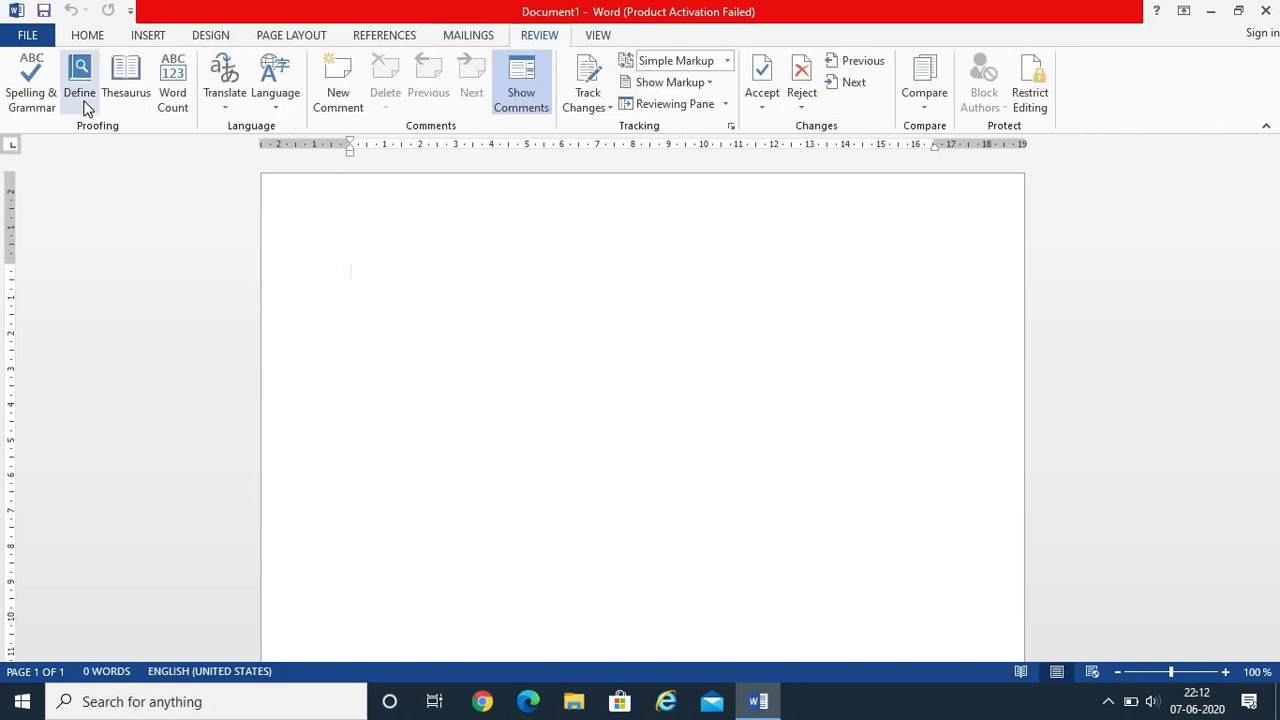
click(86, 35)
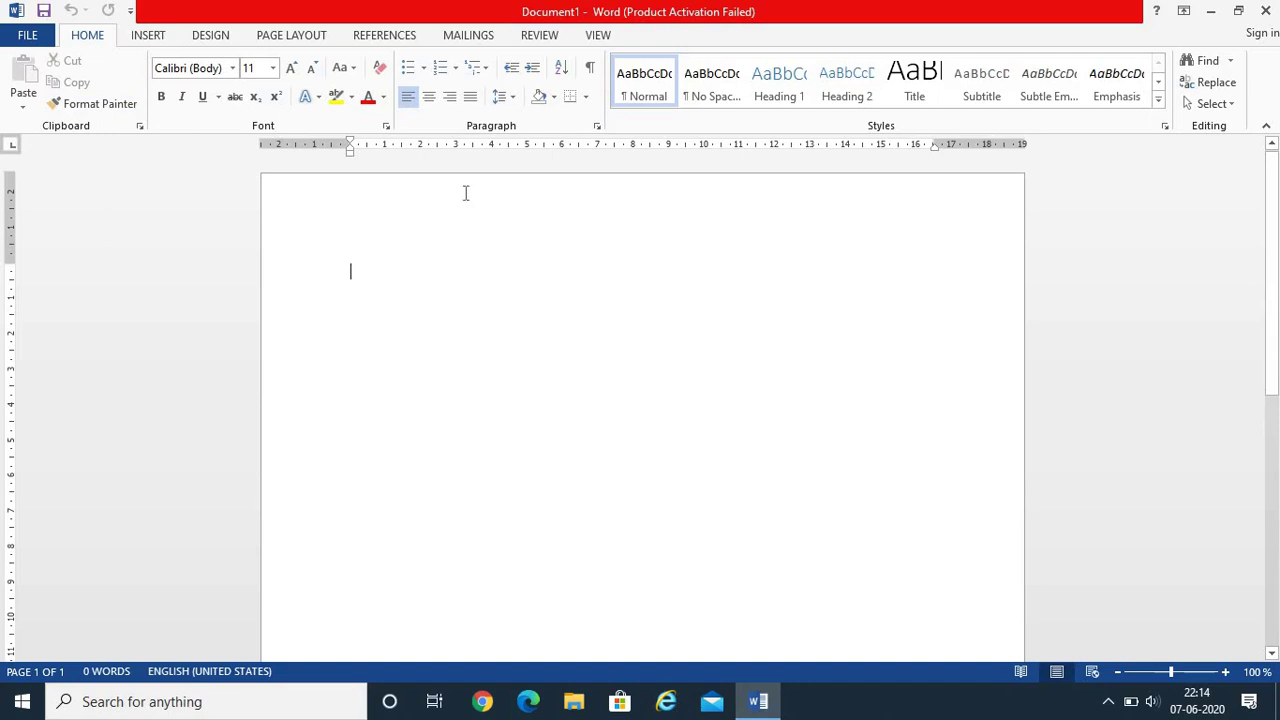
Step: Insert two page breaks in the blank document and place the cursor back on the first page
click(140, 35)
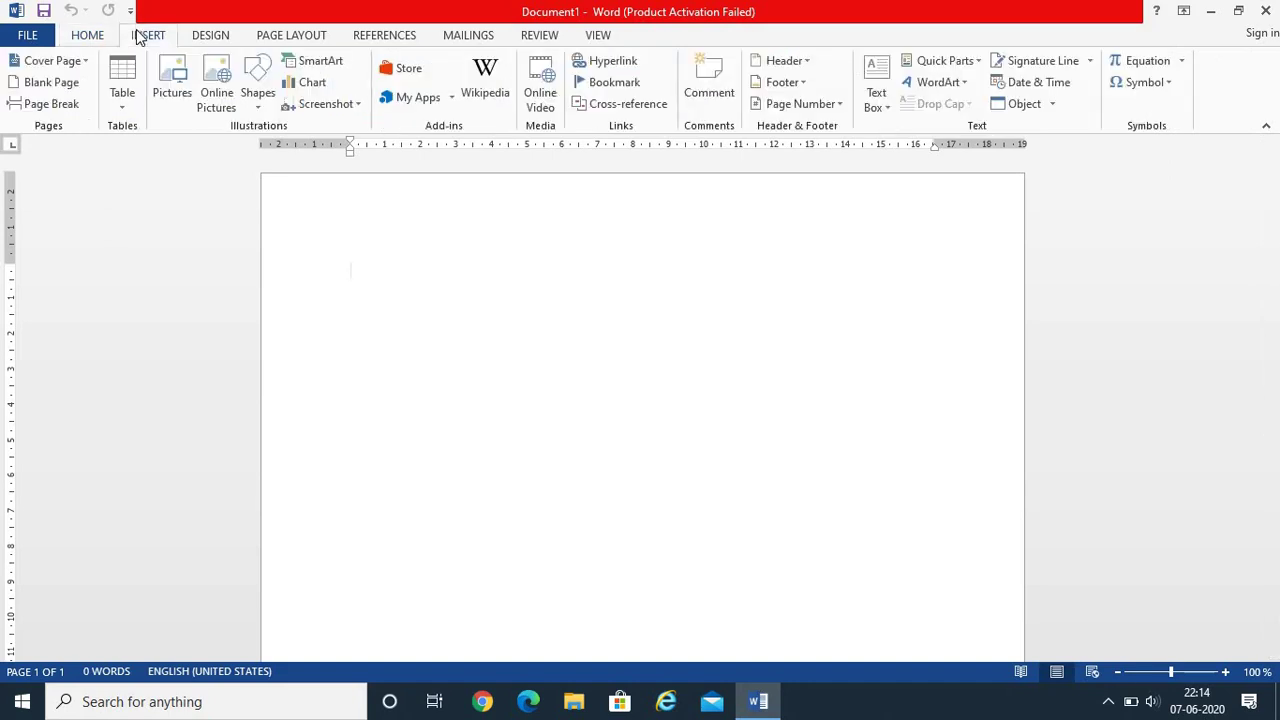
click(70, 116)
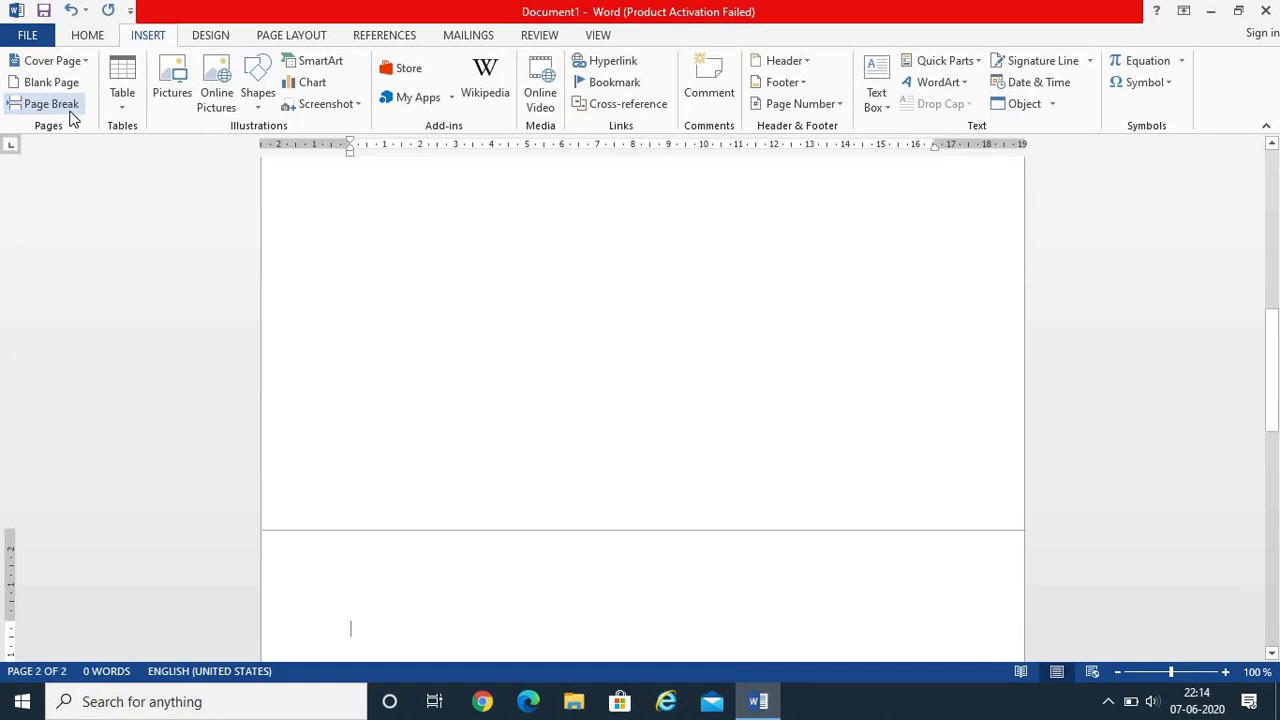
click(70, 107)
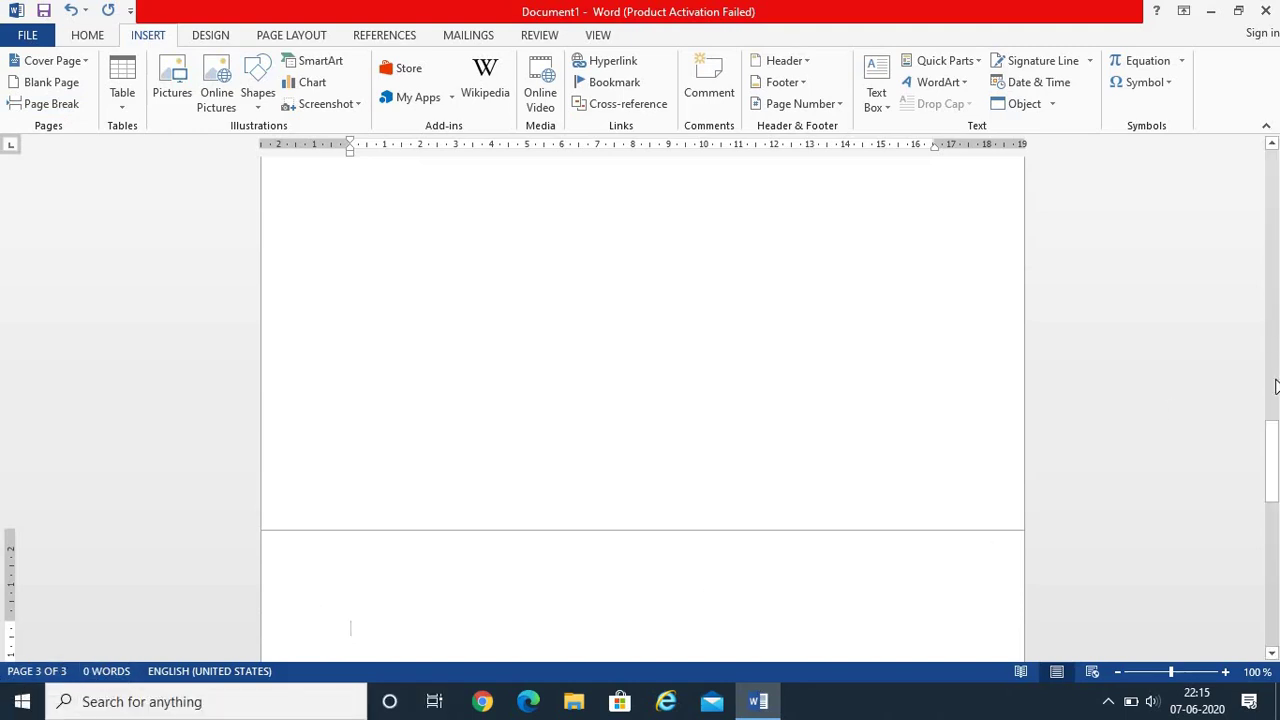
drag(1275, 446, 1276, 174)
click(508, 260)
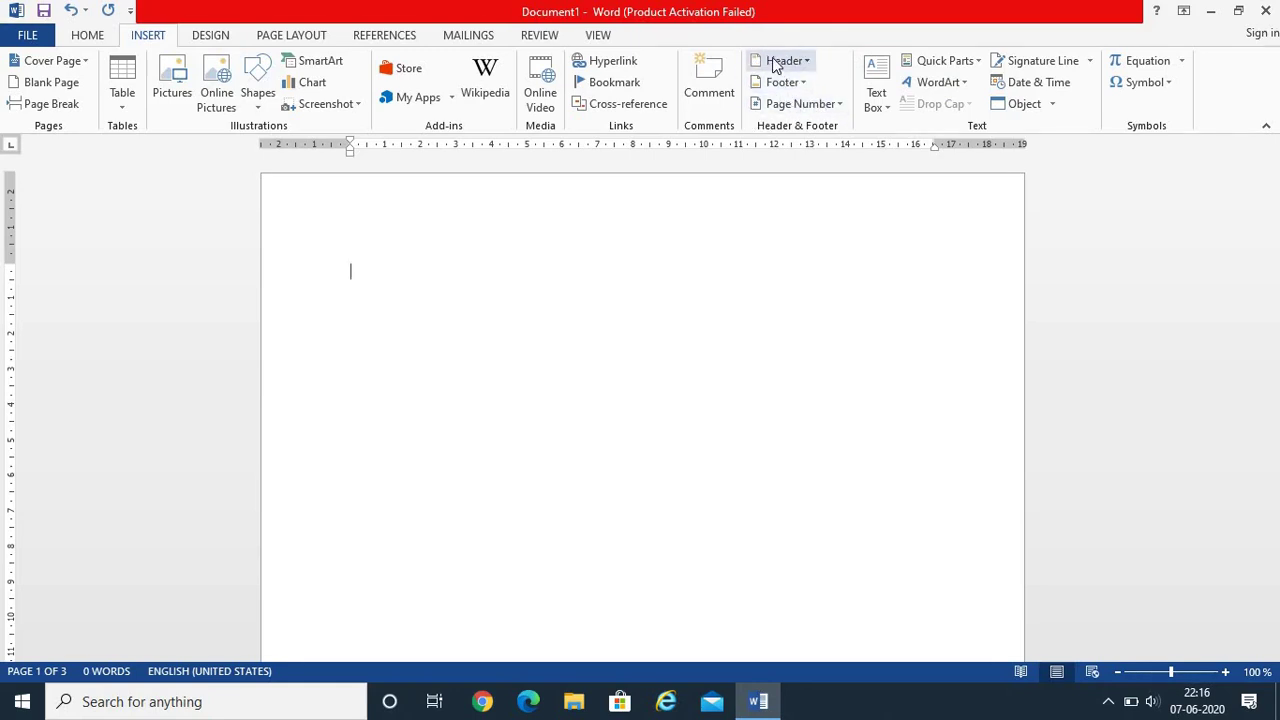
Step: Open the page header for editing and enter "SATISH CHANDRA MEMORIAL SCHOOL"
click(802, 57)
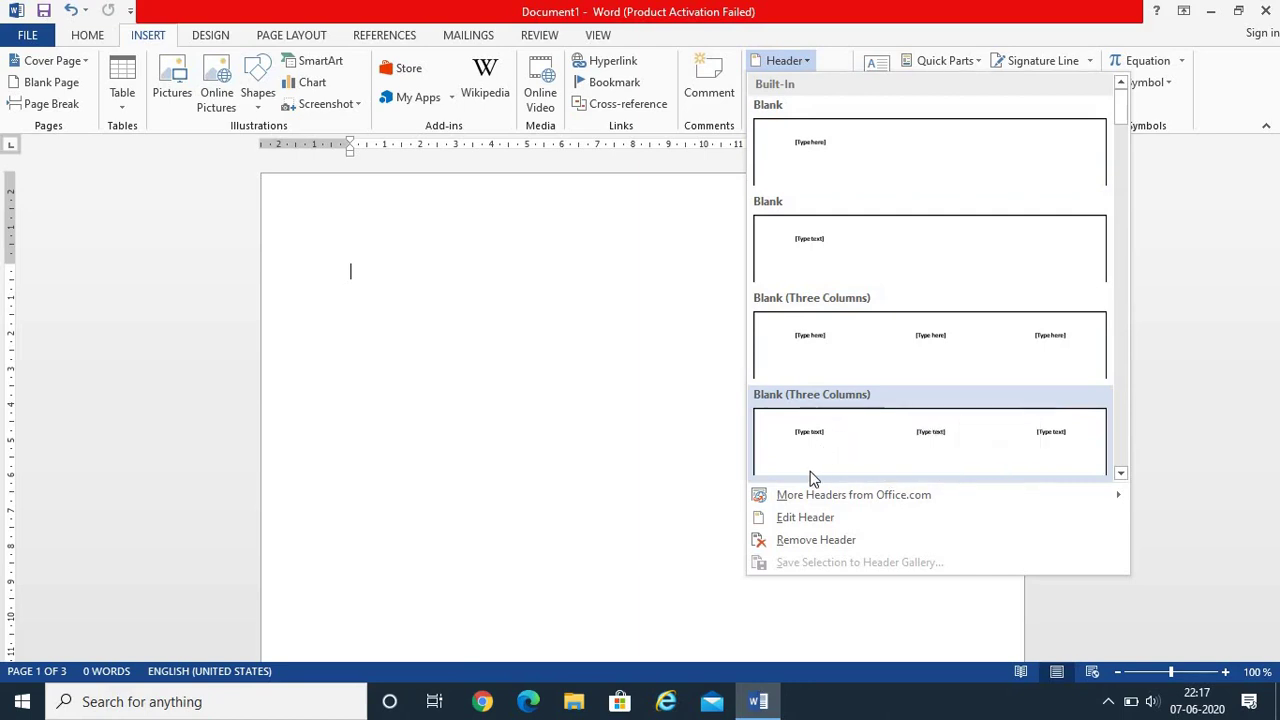
mouse_move(817, 503)
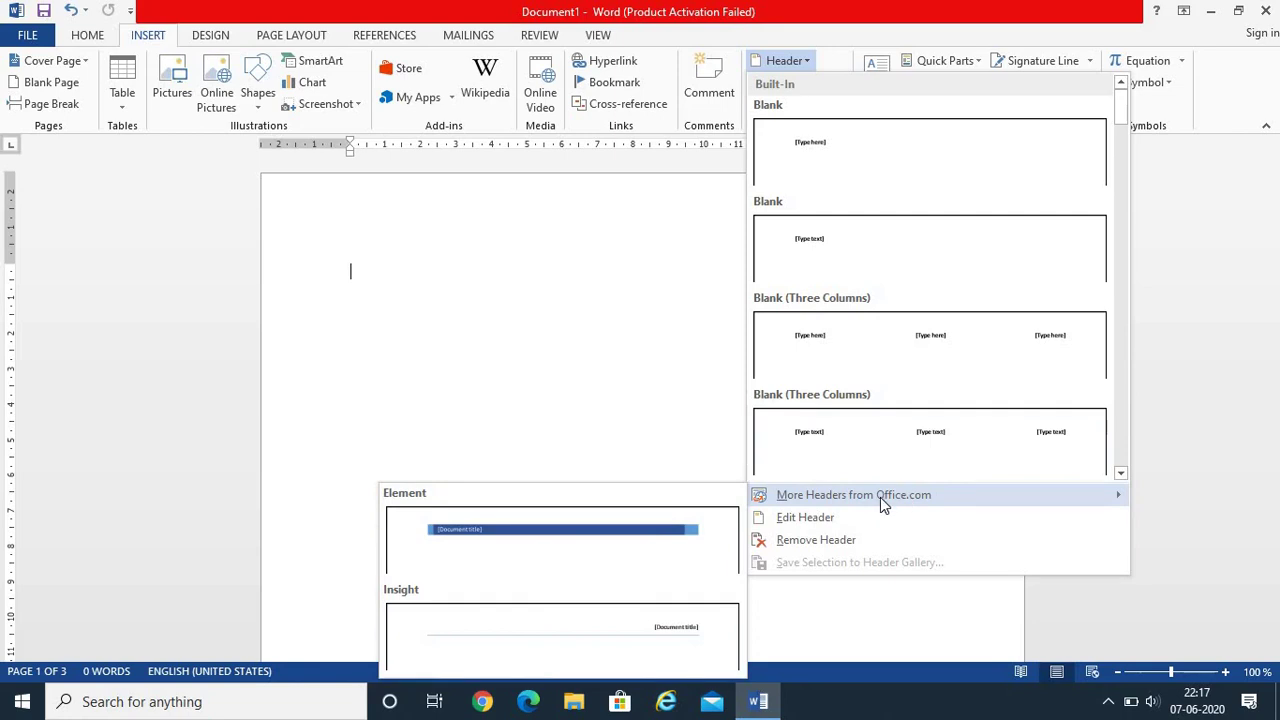
click(816, 518)
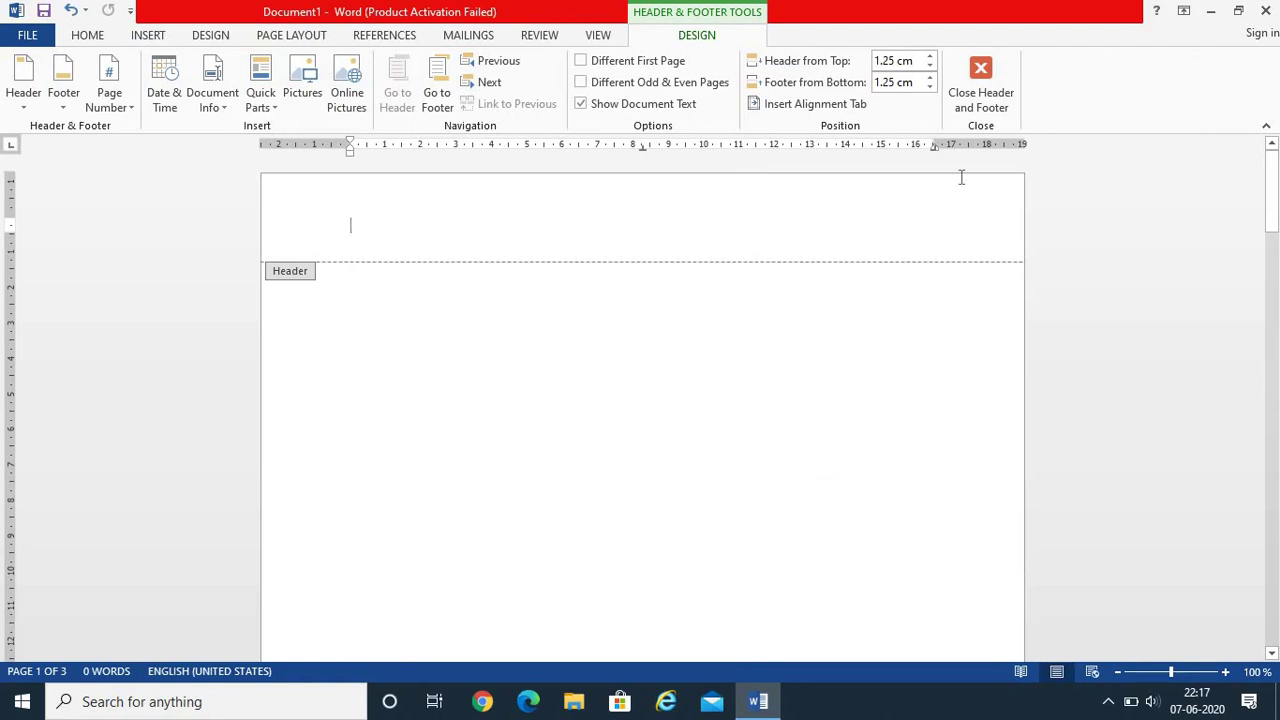
text(SATIS)
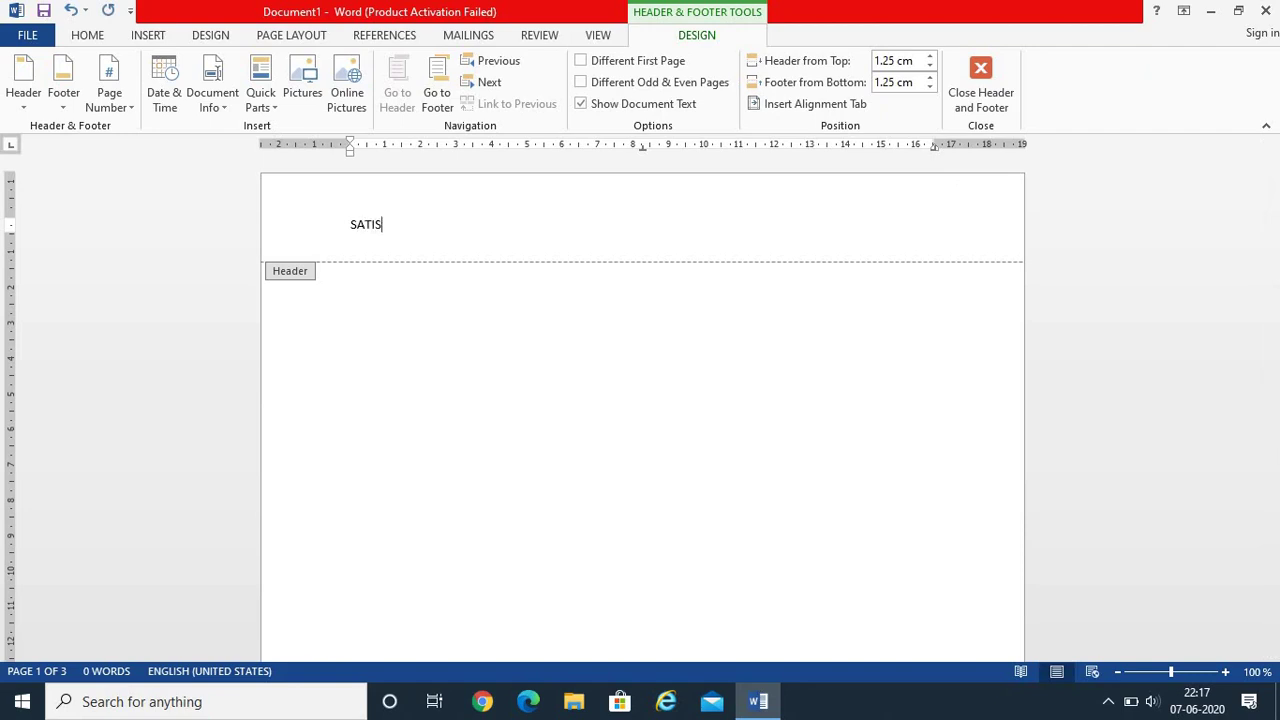
text(H CHANDR)
text(MEMORI)
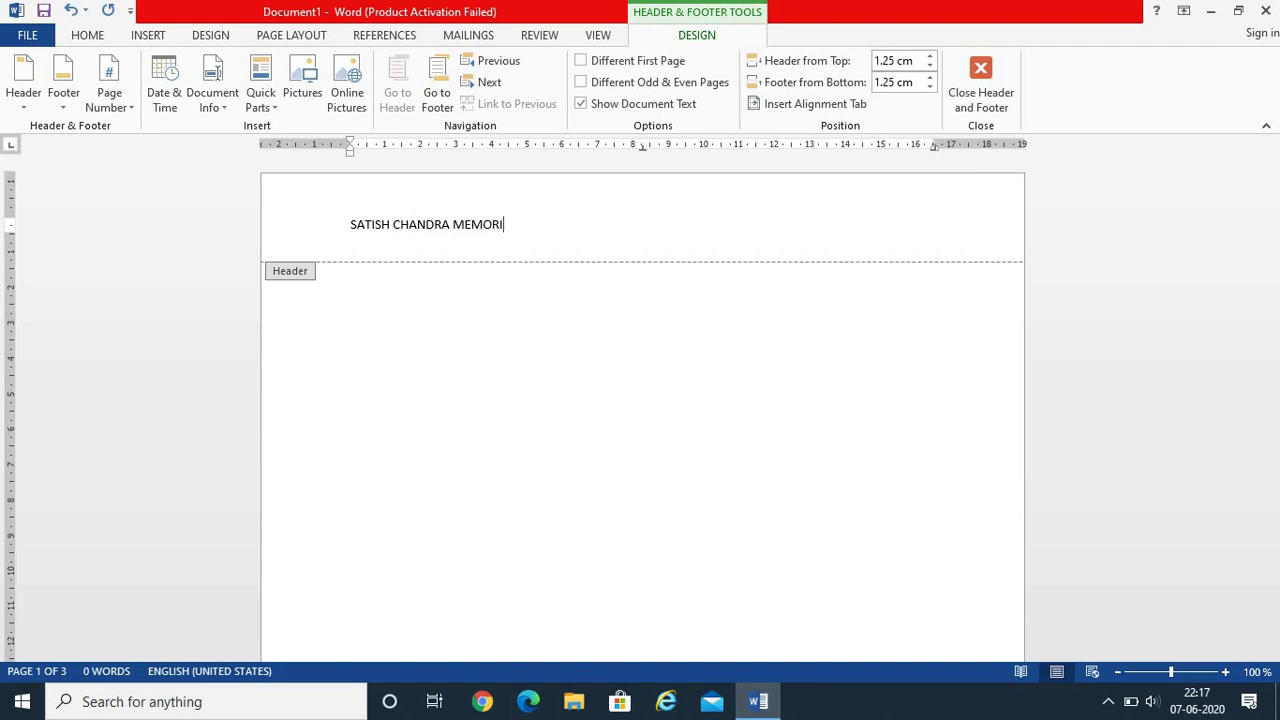
text(AL SCHOOL)
Step: Enlarge the whole header text to 18 pt and centre it
key(shift+Left)
key(shift+Left)
key(shift+Left)
key(shift+Left)
key(shift+Left)
key(shift+Left)
key(shift+Left)
key(shift+Left)
key(shift+Left)
key(shift+Left)
key(shift+Left)
key(shift+Left)
key(shift+Left)
key(shift+Left)
key(shift+Left)
key(shift+Left)
key(shift+Left)
key(shift+Left)
key(shift+Left)
key(shift+Left)
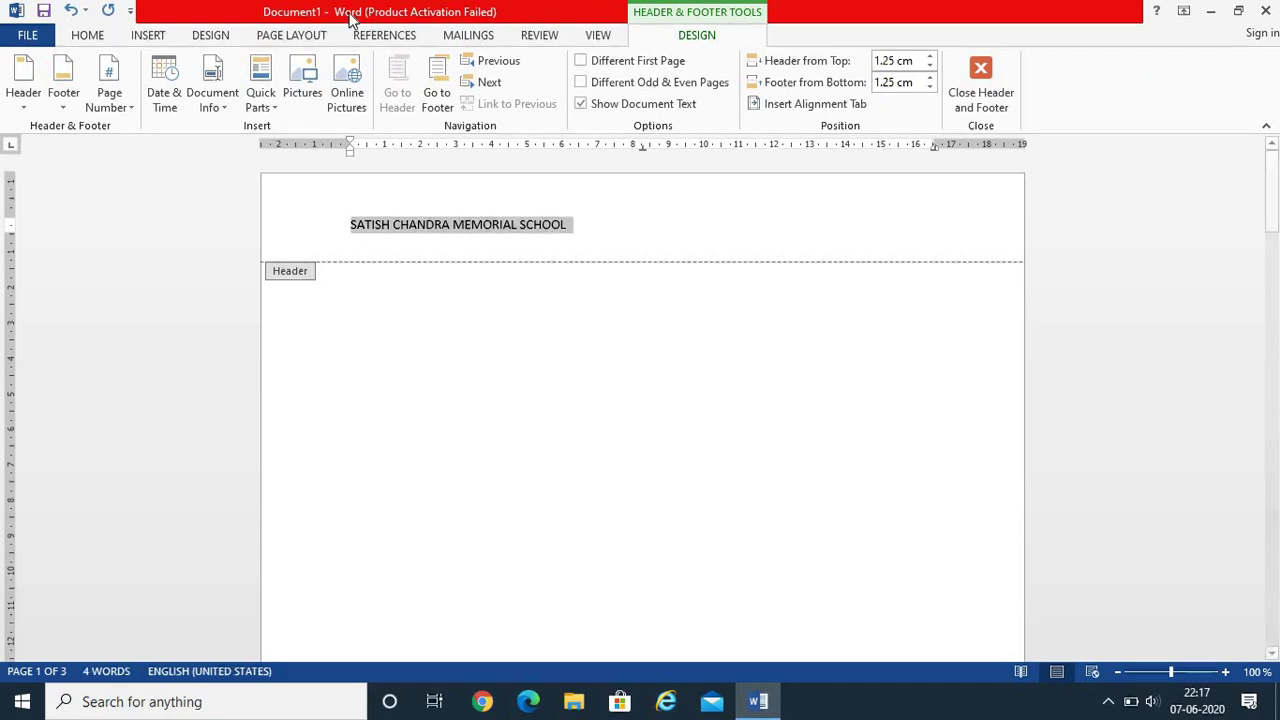
click(87, 35)
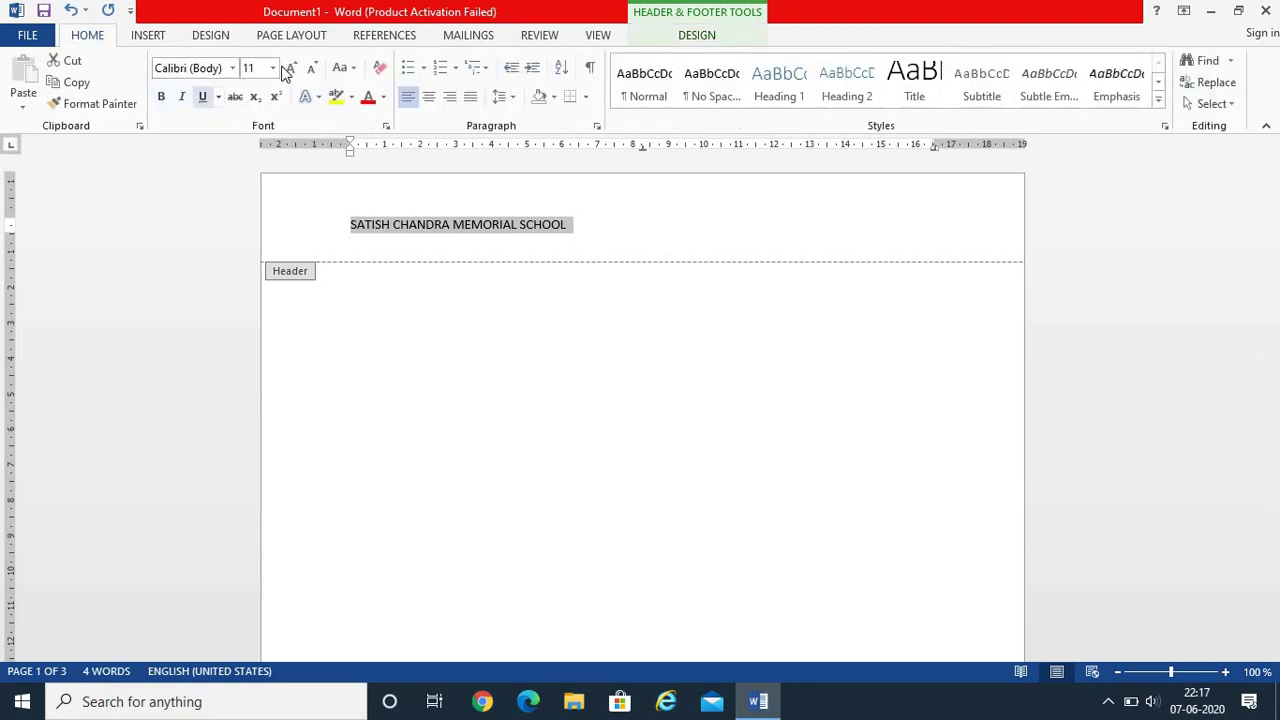
click(291, 68)
click(291, 68)
click(291, 68)
click(291, 68)
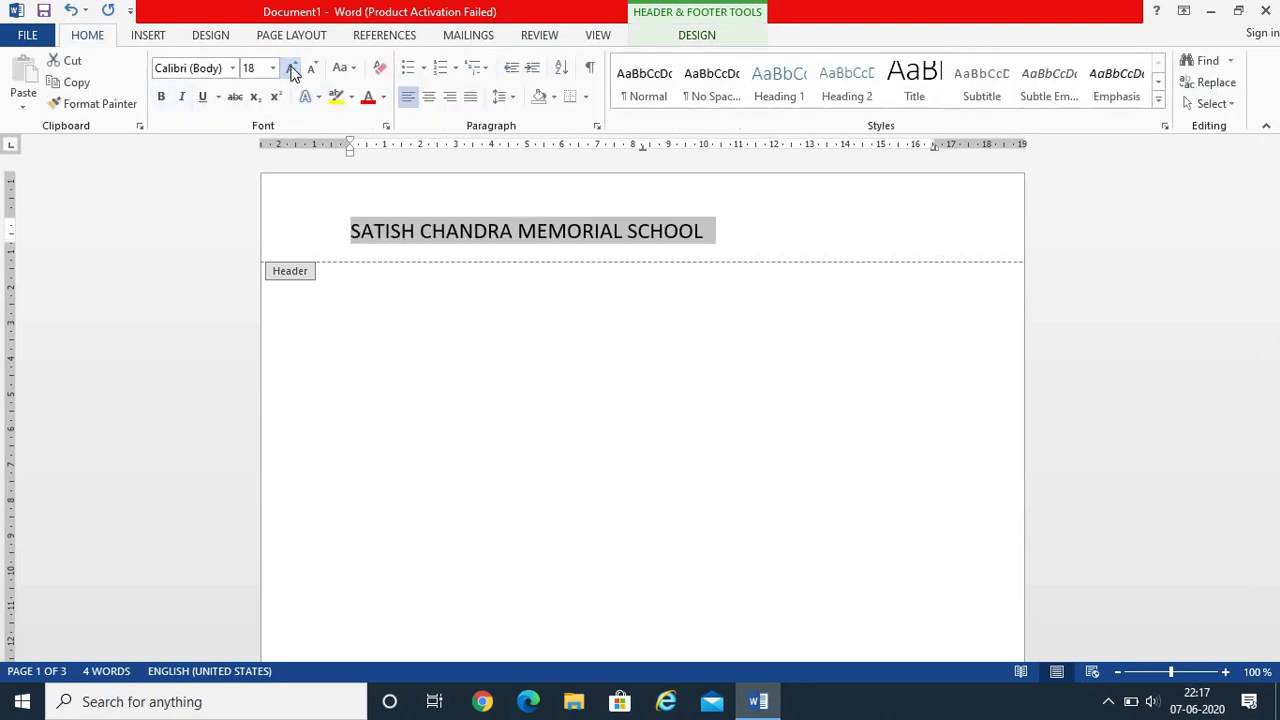
key(ctrl+e)
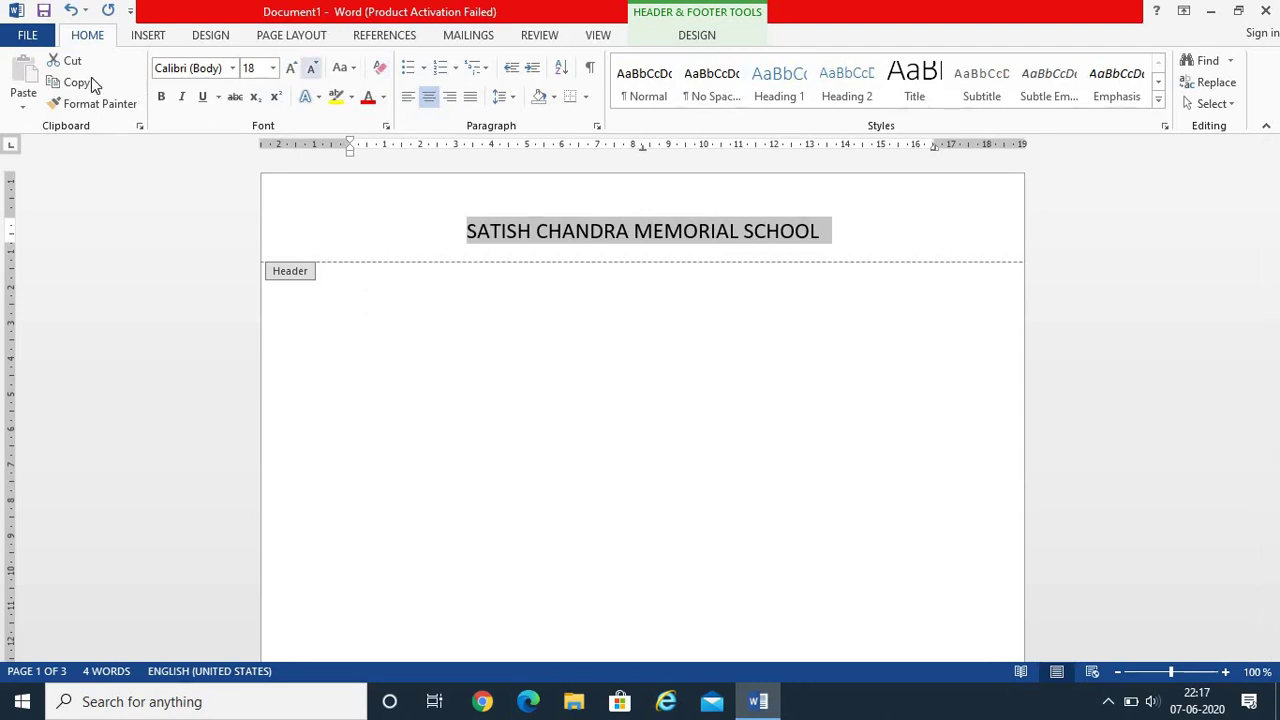
Step: Open the page footer for editing and enter "This is the footer part of your page"
click(150, 36)
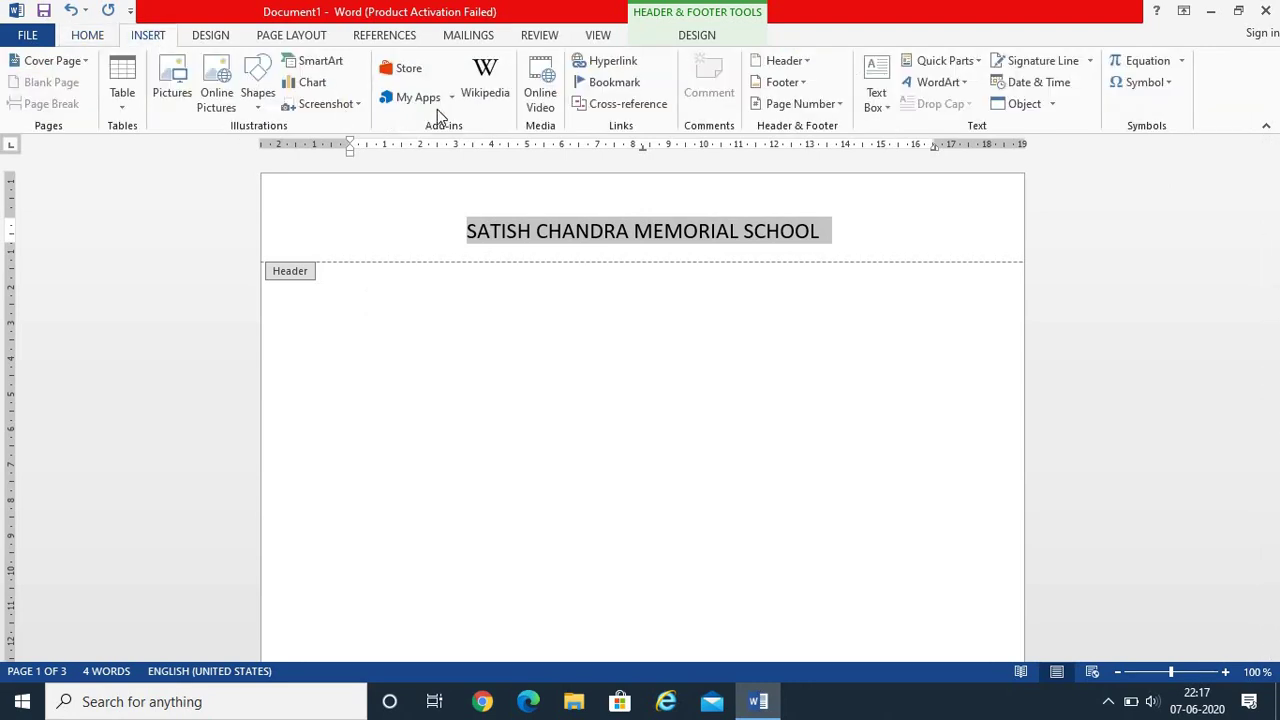
click(800, 83)
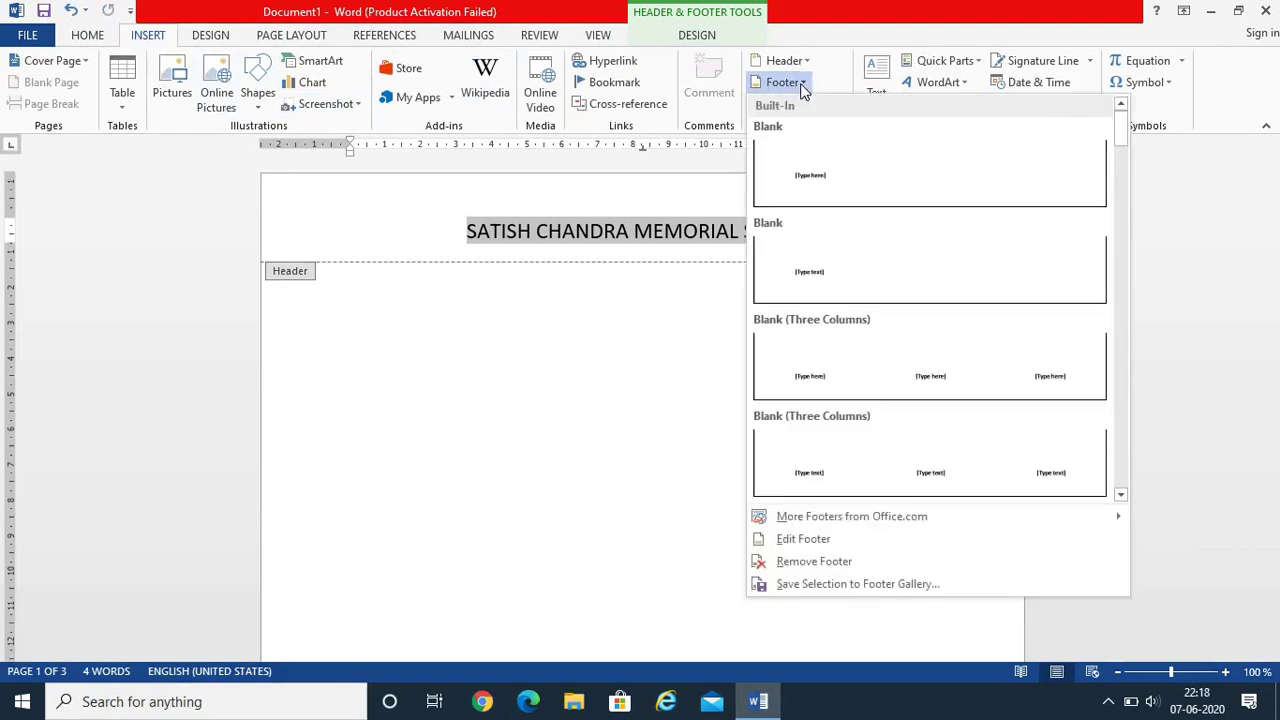
click(805, 539)
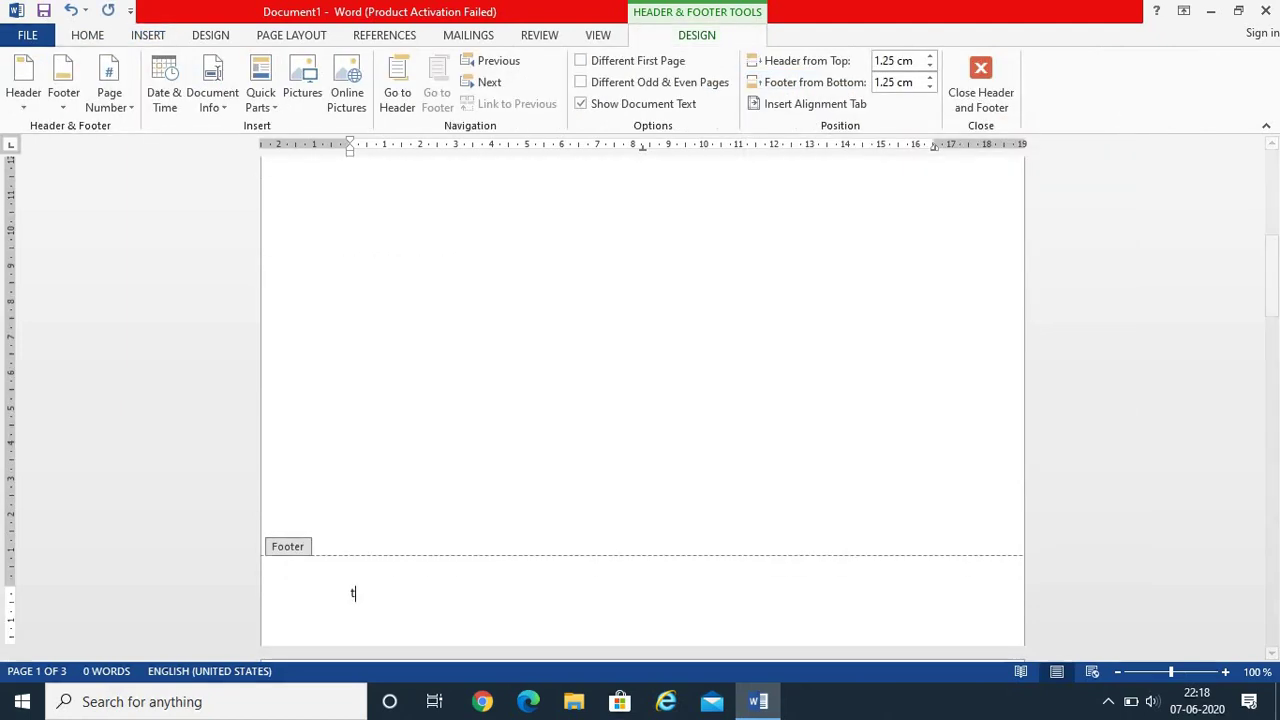
text(tHIS is the)
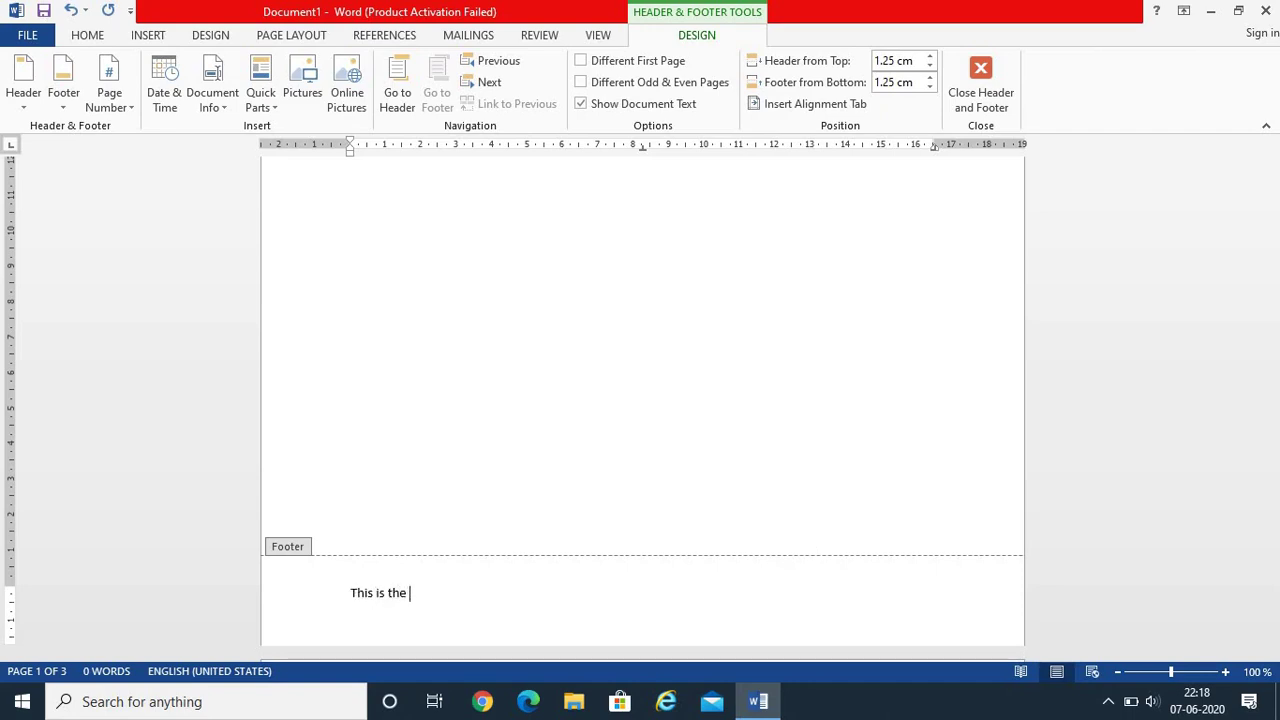
text( footer part of your page)
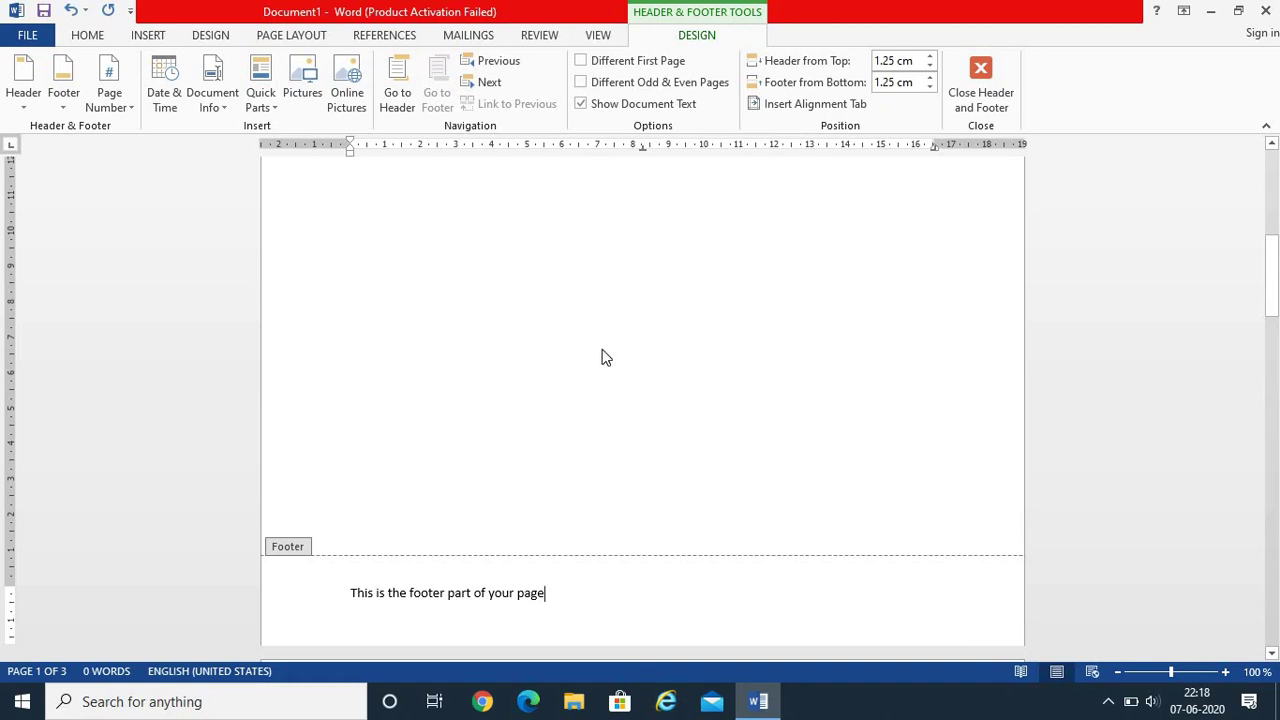
Step: Insert page numbers at the bottom of the page in the Accent Bar 1 style and align them right
click(146, 38)
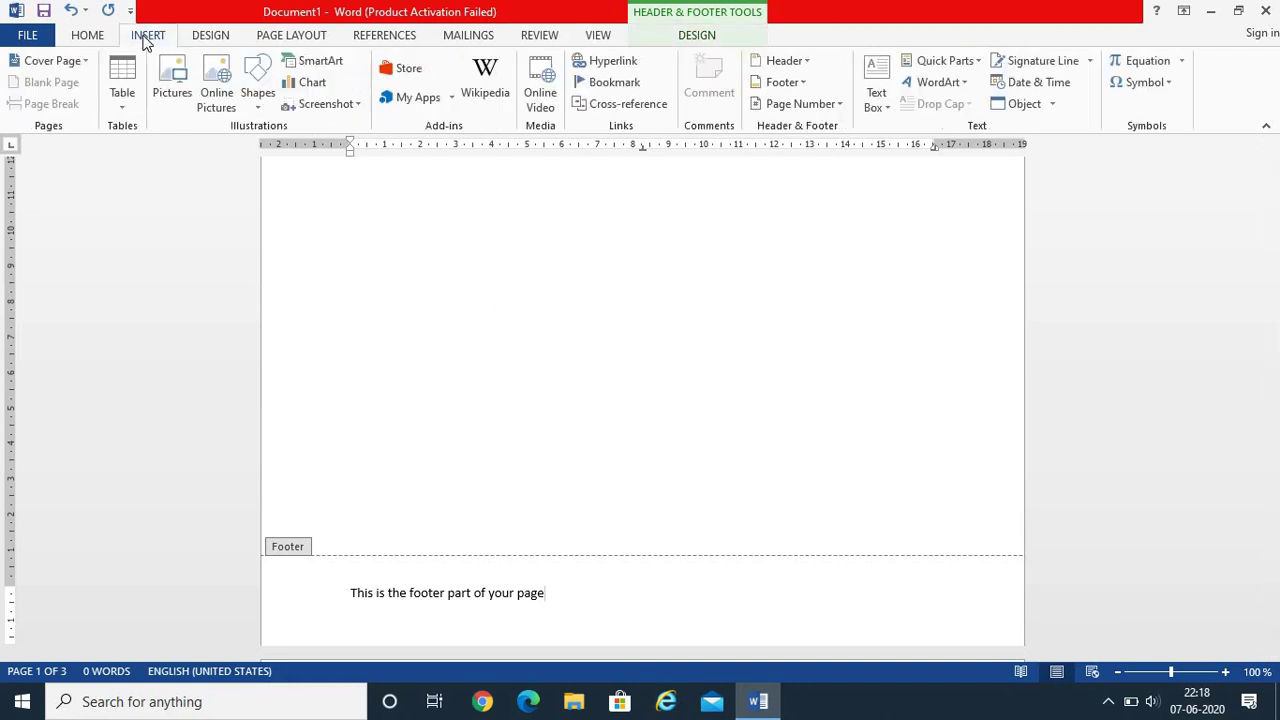
click(839, 105)
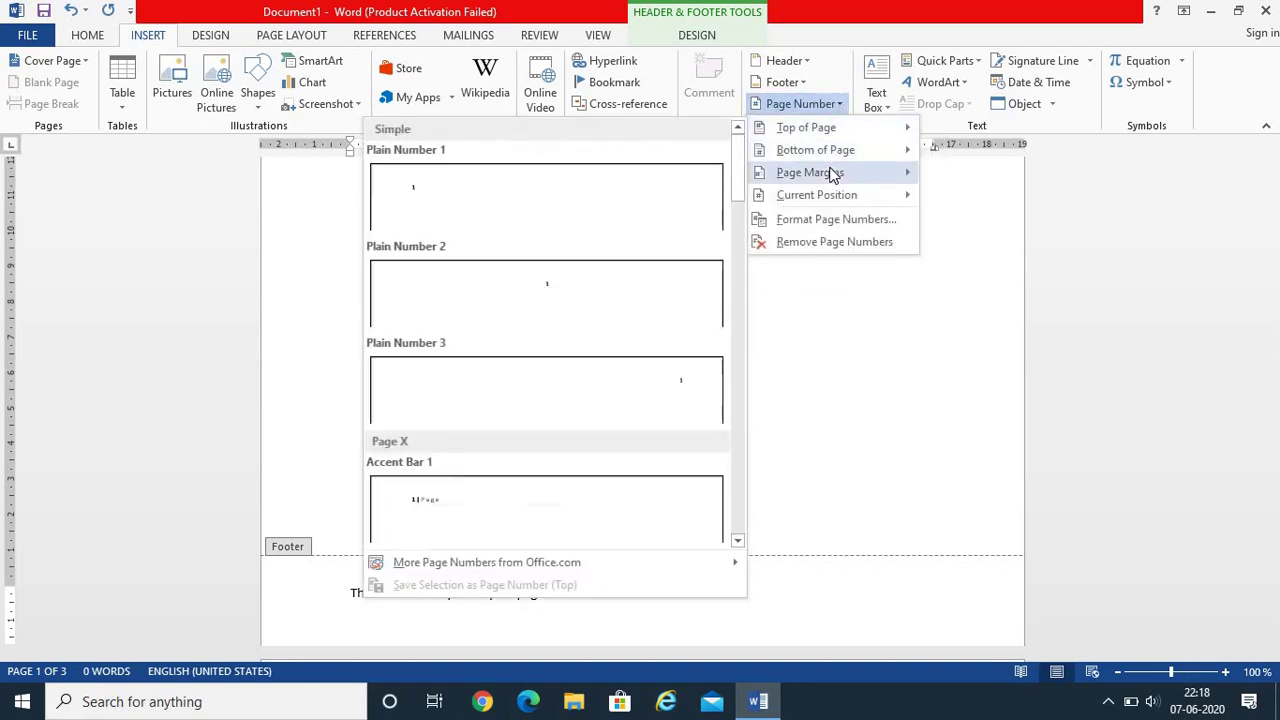
mouse_move(862, 152)
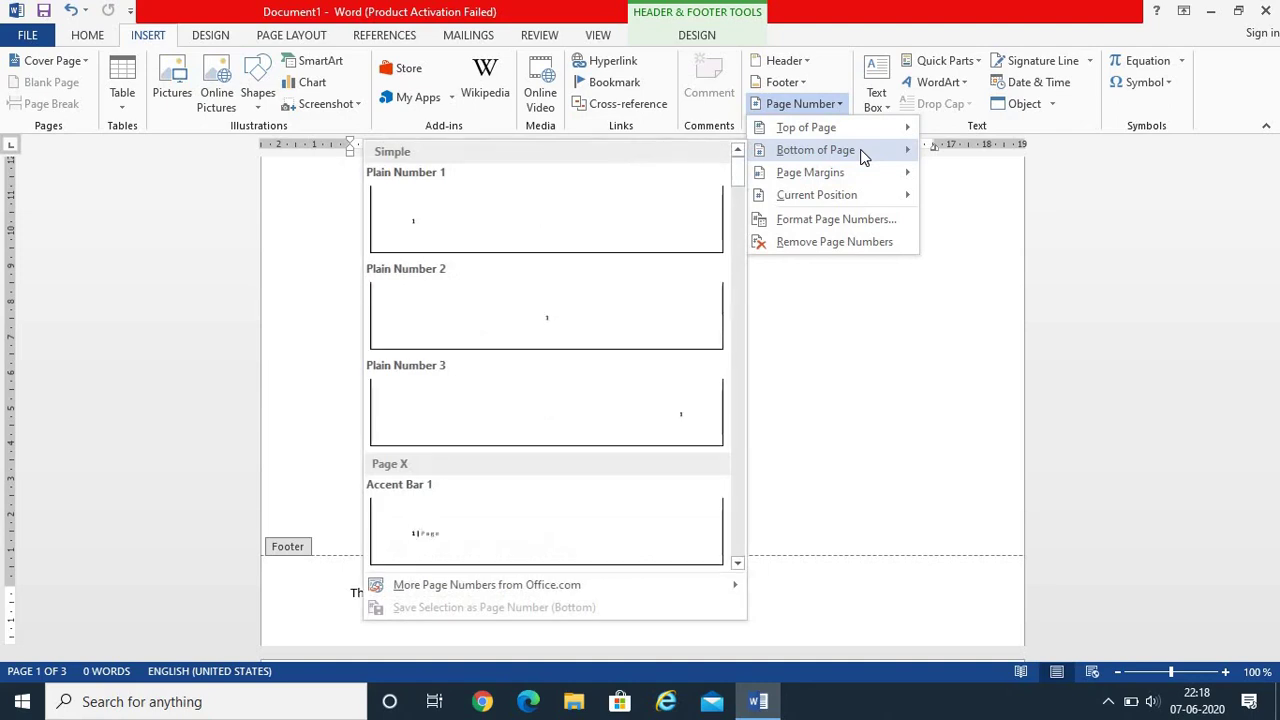
click(474, 548)
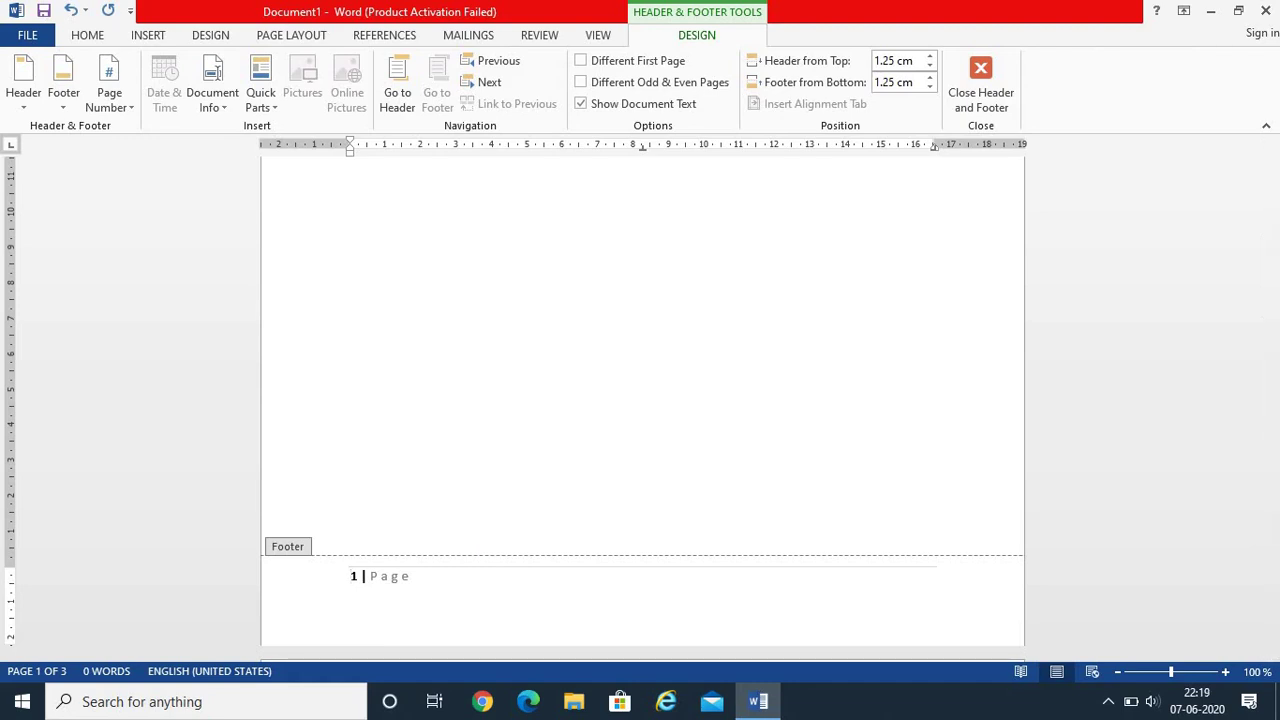
key(ctrl+r)
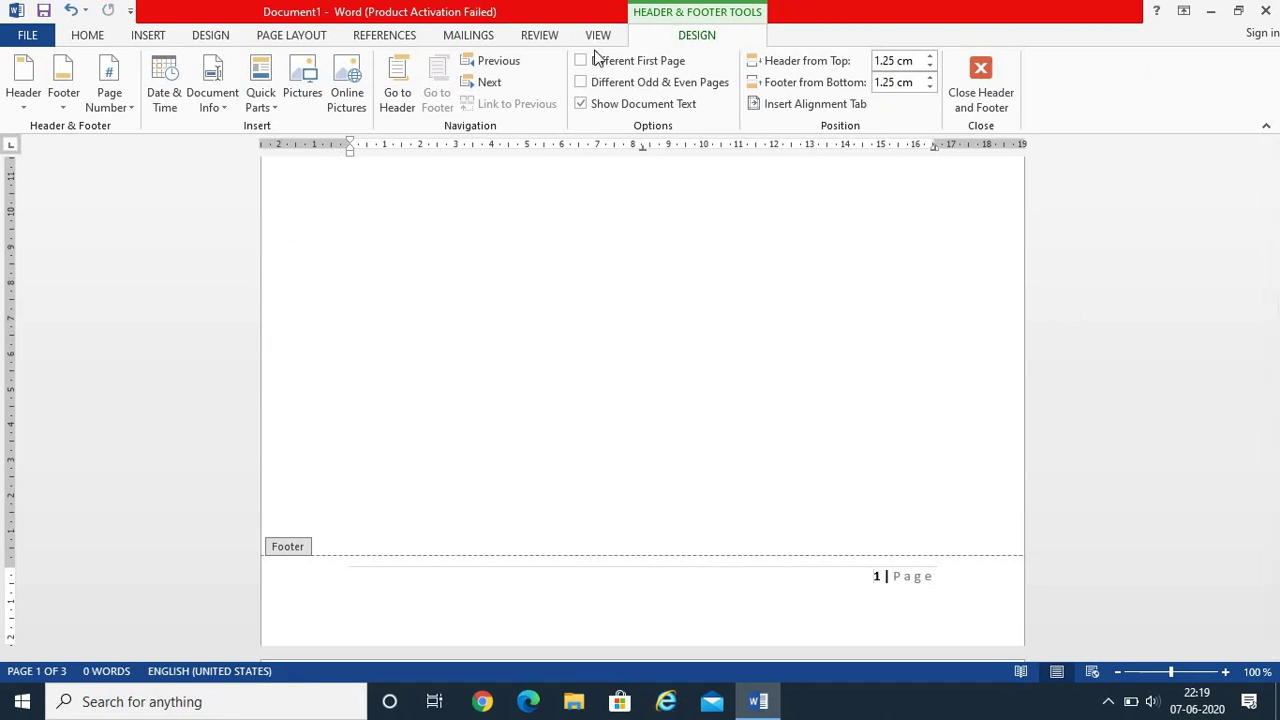
click(156, 36)
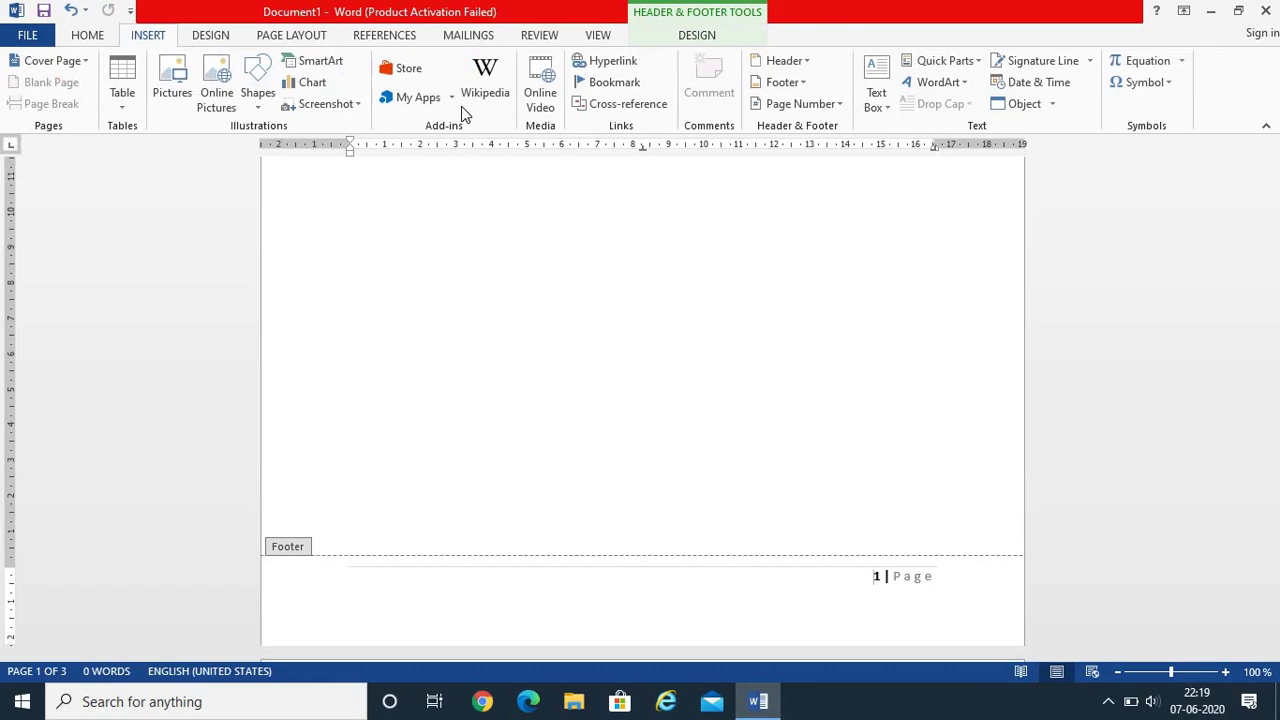
click(804, 61)
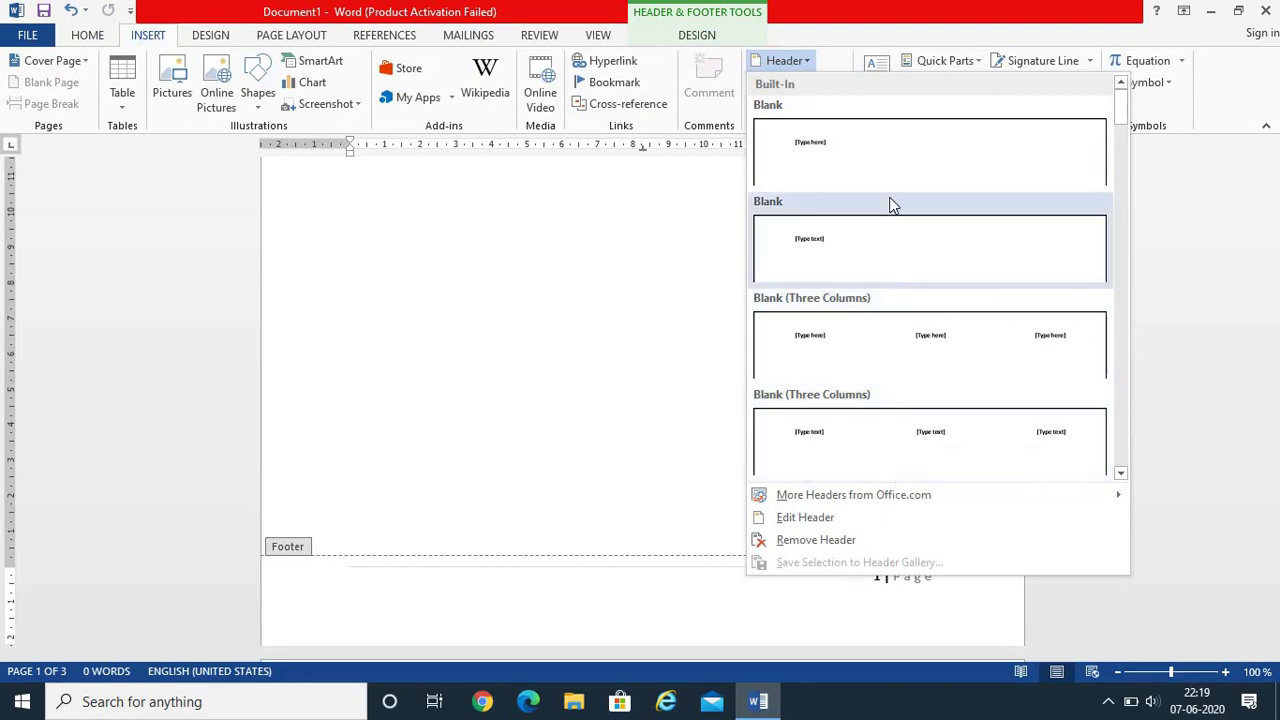
click(797, 66)
click(800, 84)
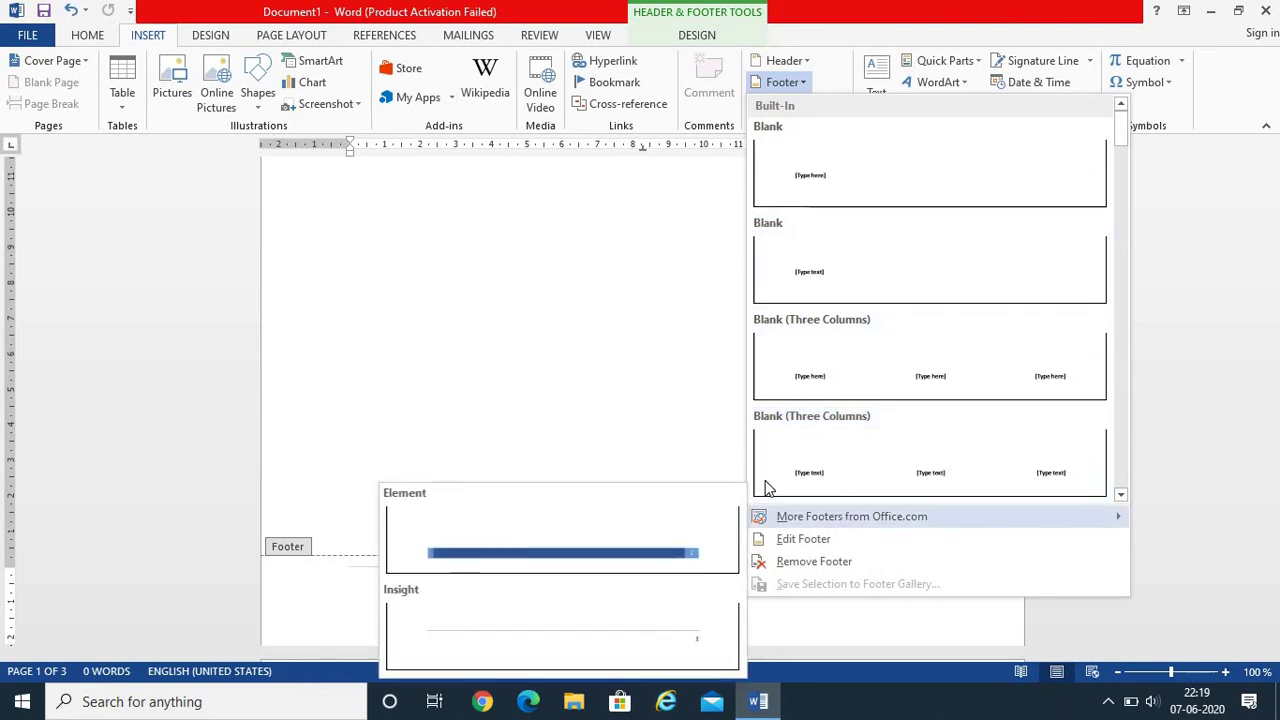
click(460, 292)
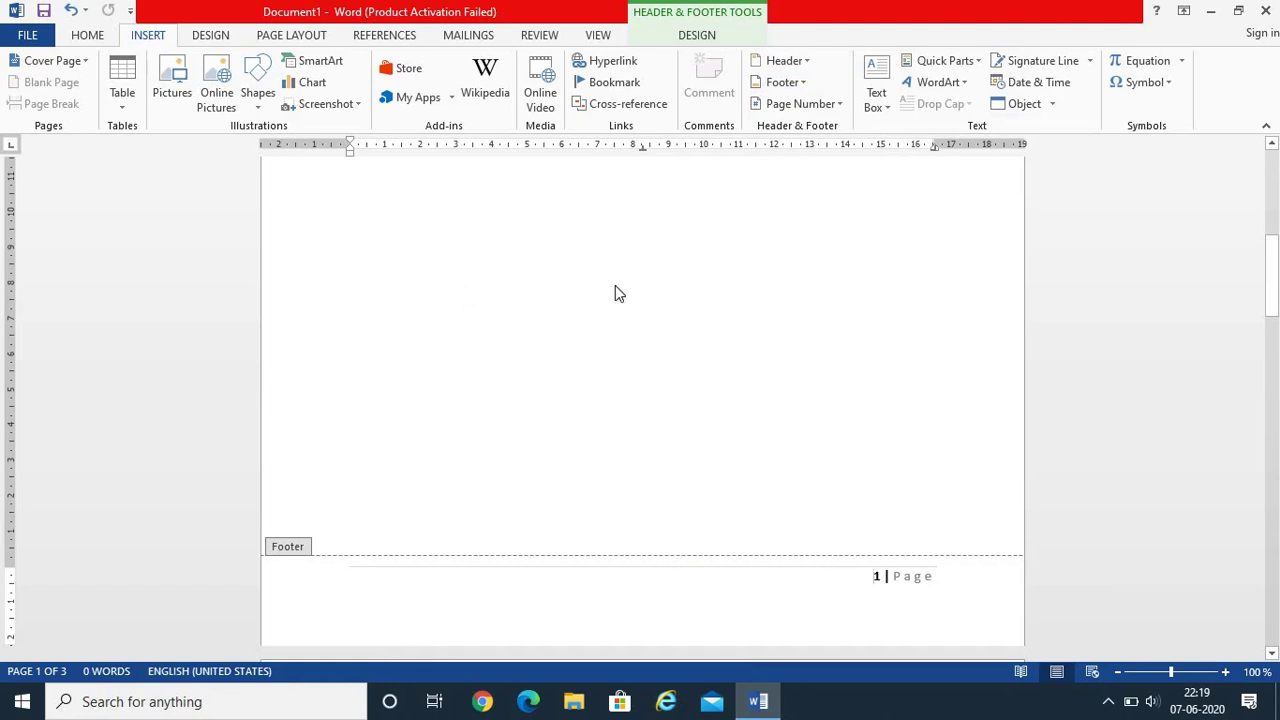
Step: Save the document in the Documents folder under the file name Practice as a Word Document
click(44, 11)
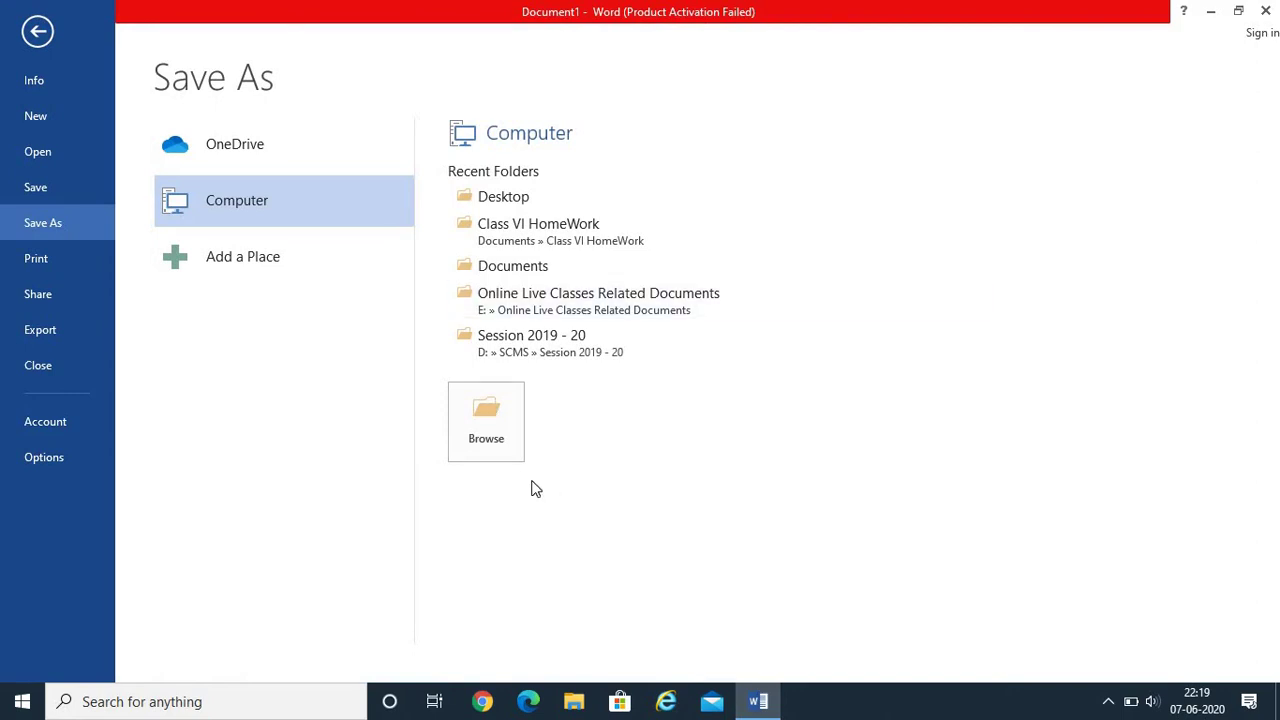
click(510, 430)
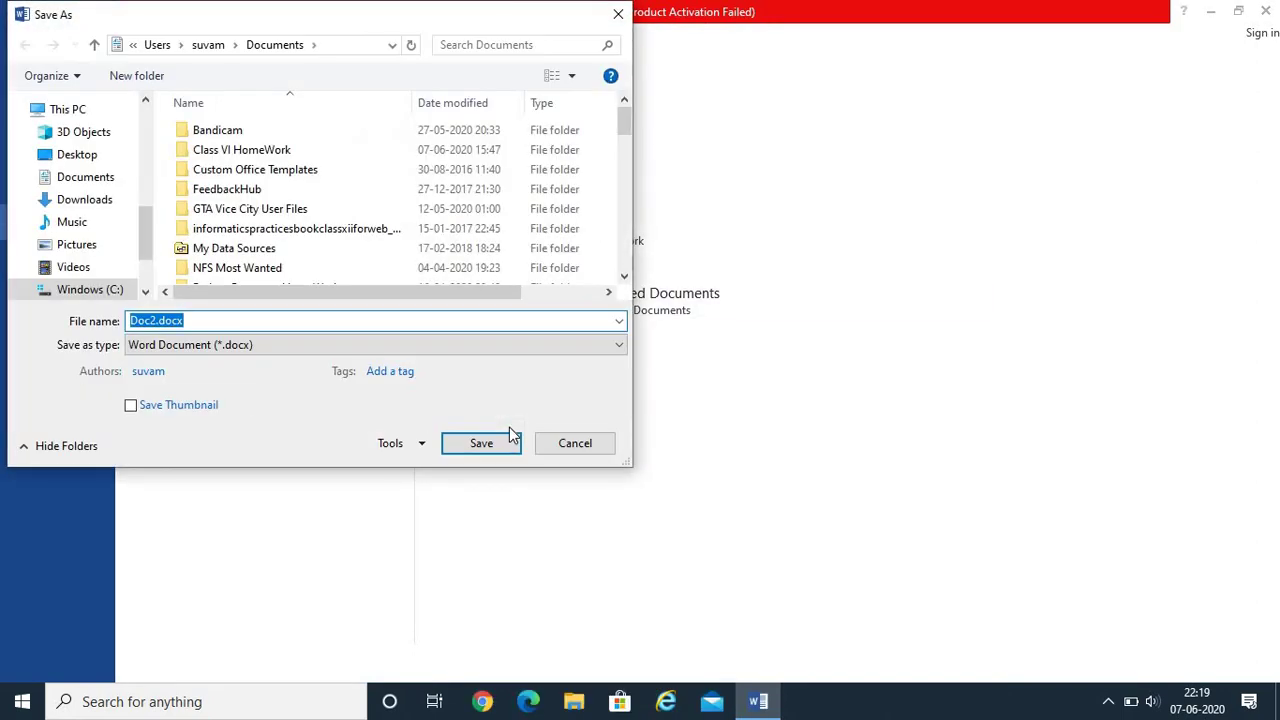
text(Pr)
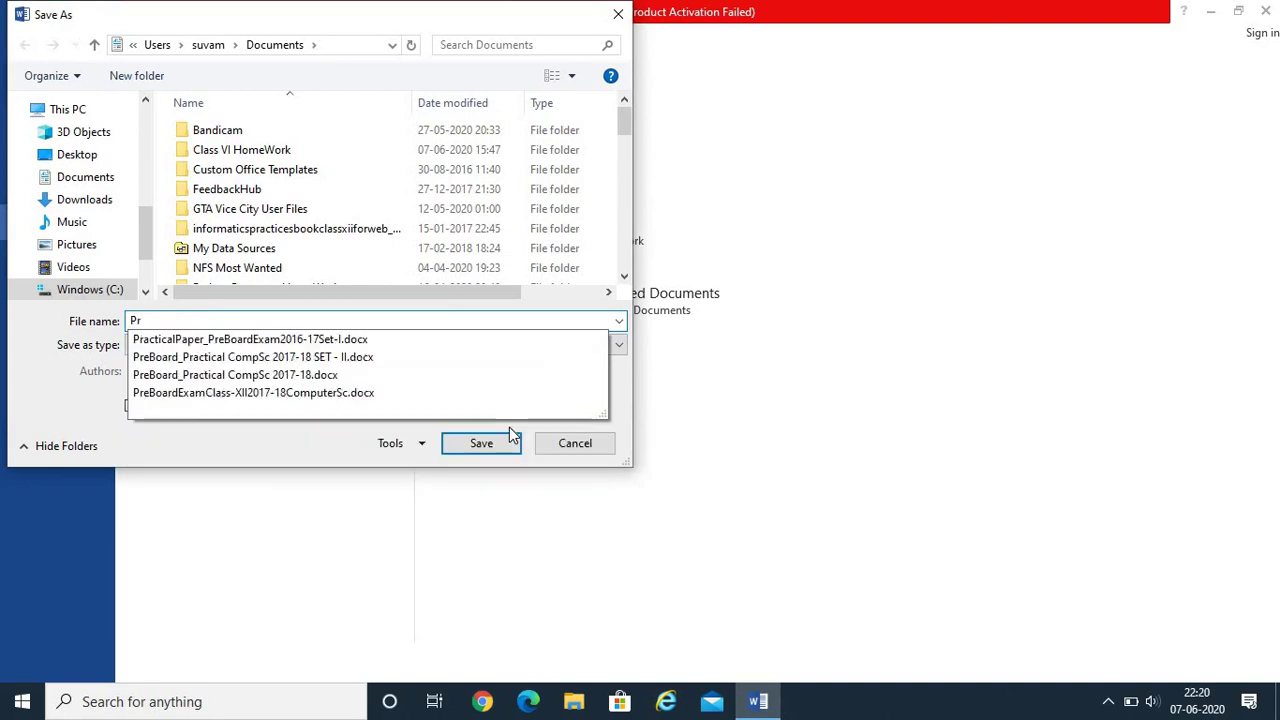
text(actice)
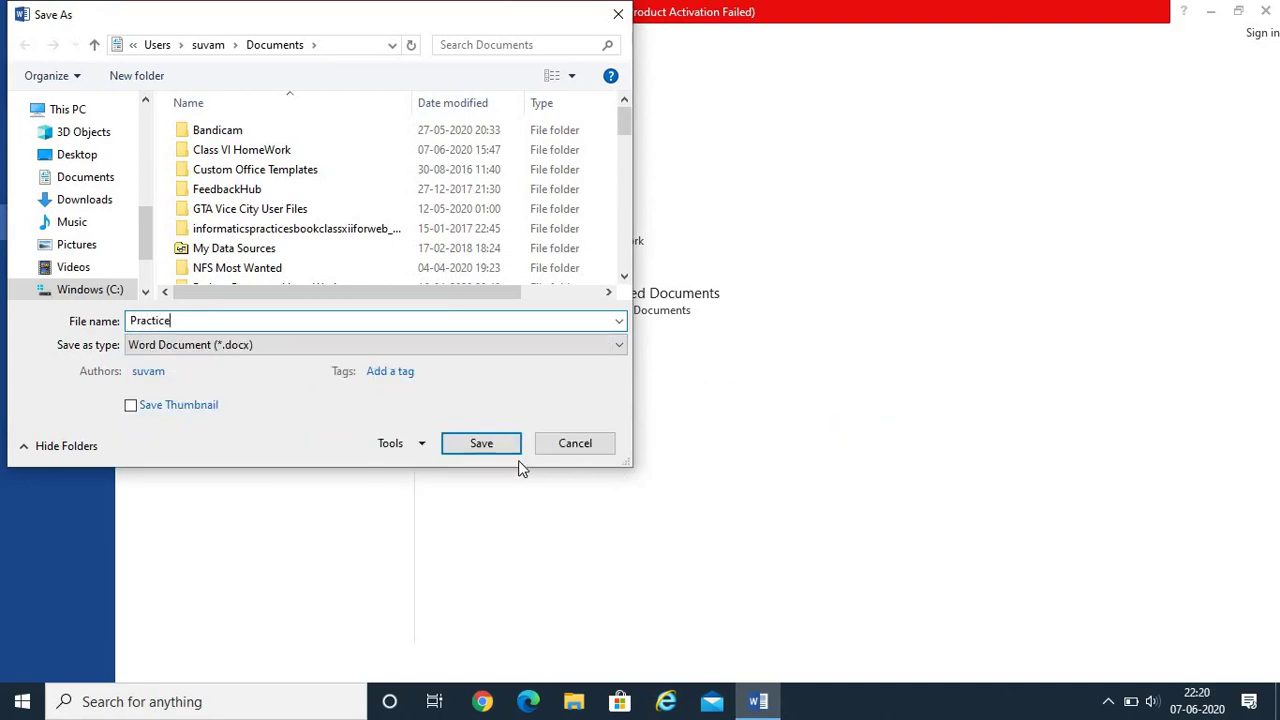
click(485, 447)
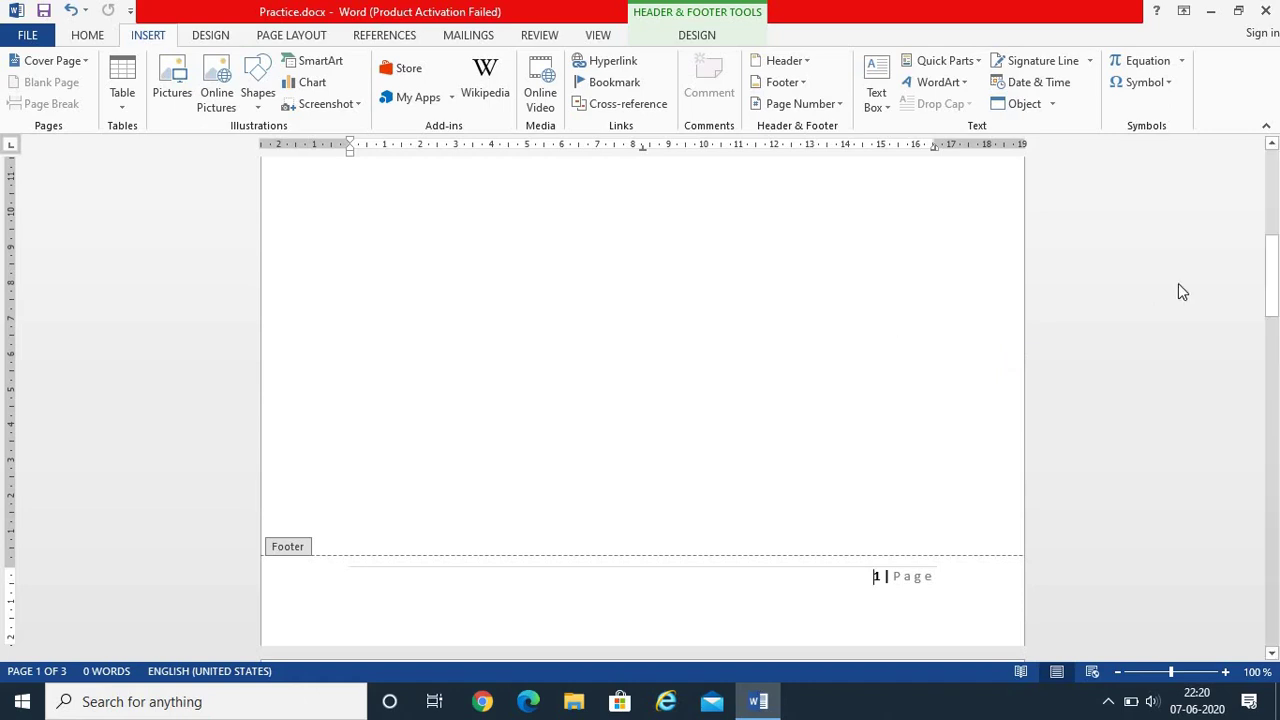
Step: Look through all the pages to check the repeated header and the page number in each footer
drag(1271, 280, 1274, 353)
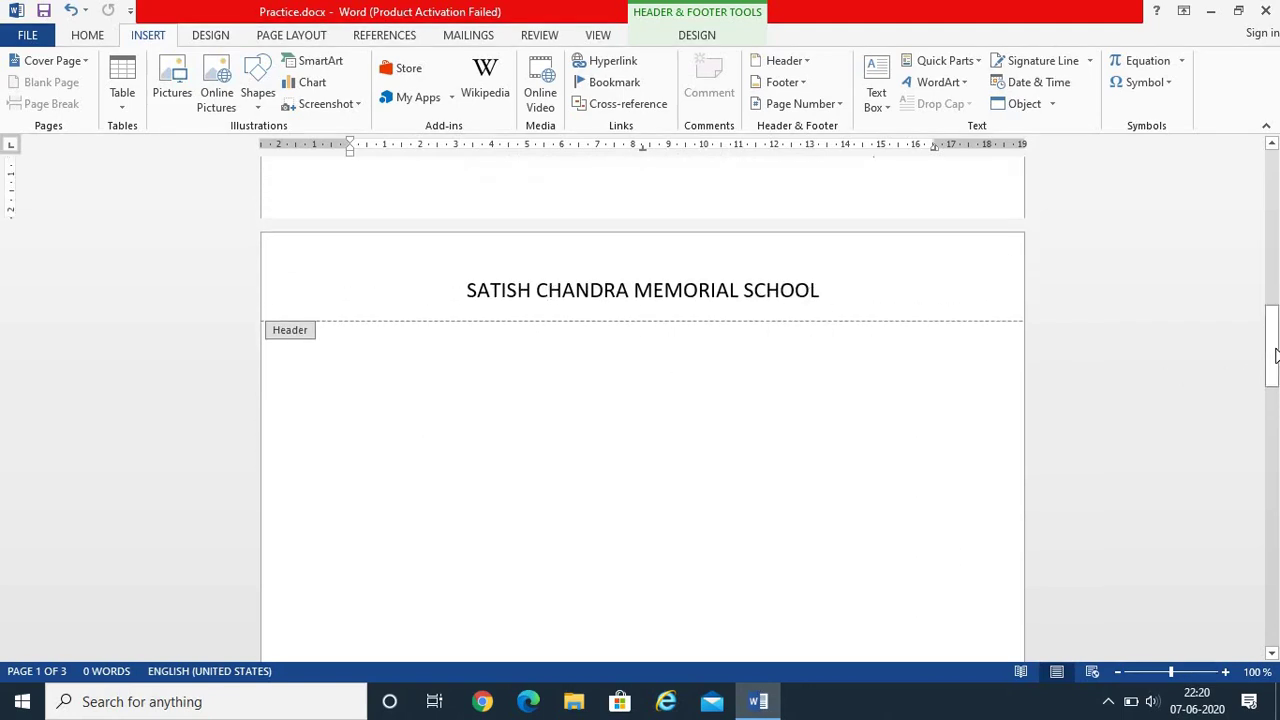
drag(1276, 350, 1276, 522)
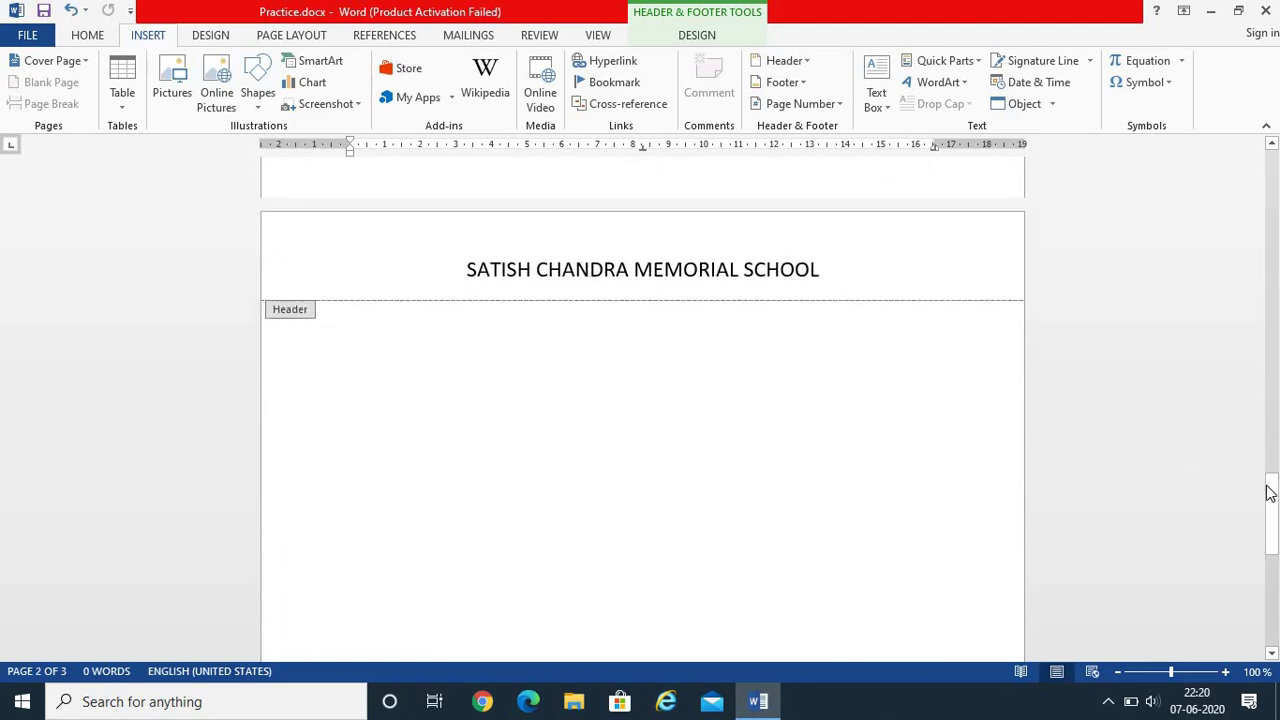
drag(1276, 500, 1276, 275)
drag(1276, 310, 1275, 325)
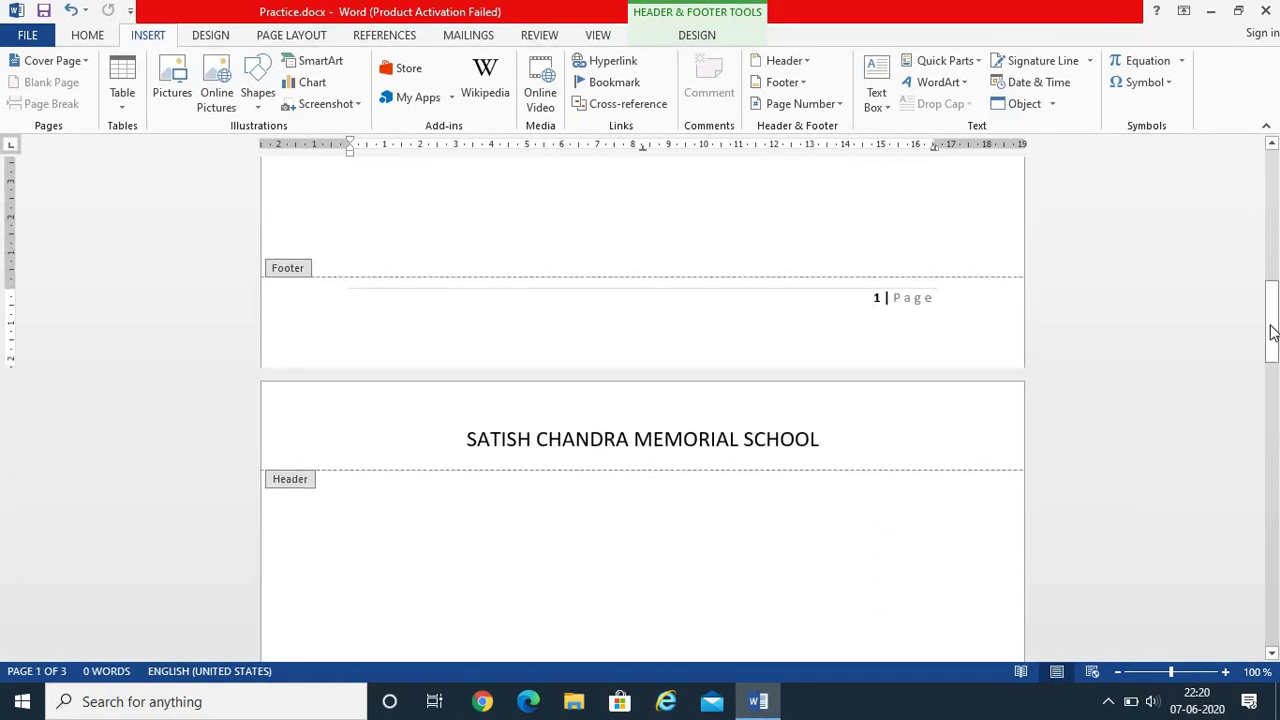
drag(1273, 330, 1274, 460)
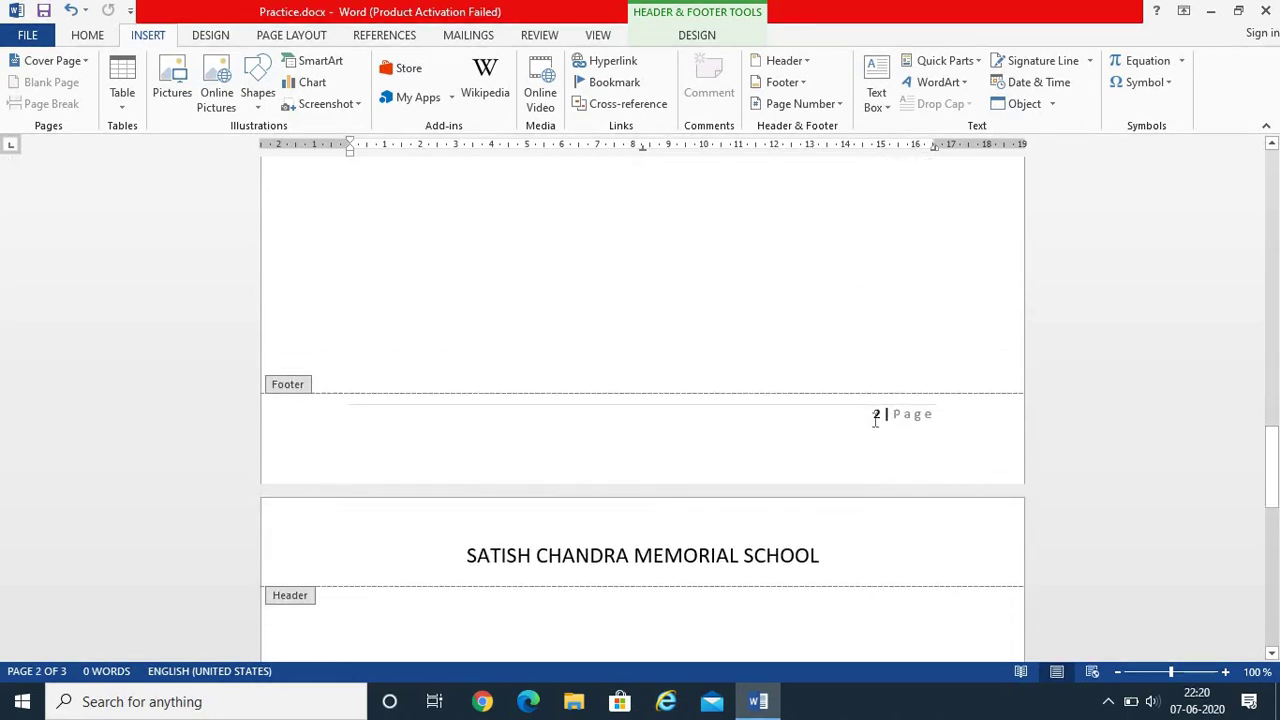
drag(1275, 483, 1277, 615)
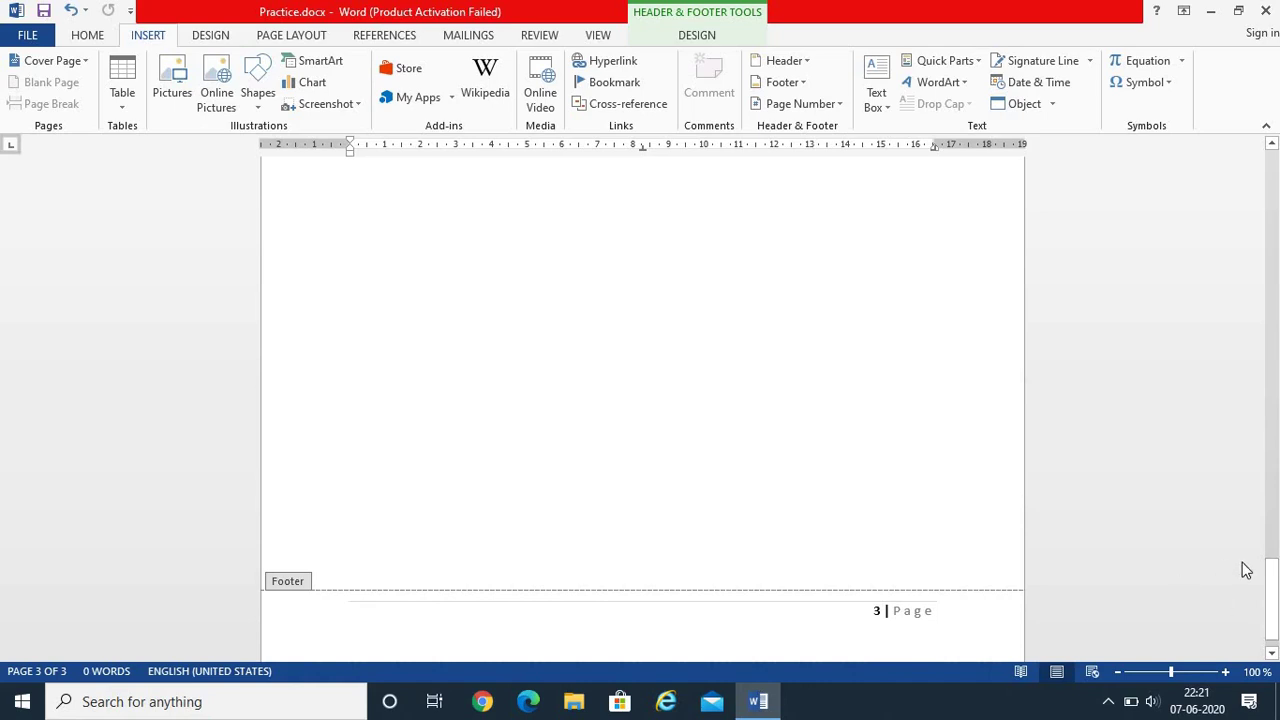
drag(1276, 590, 1278, 143)
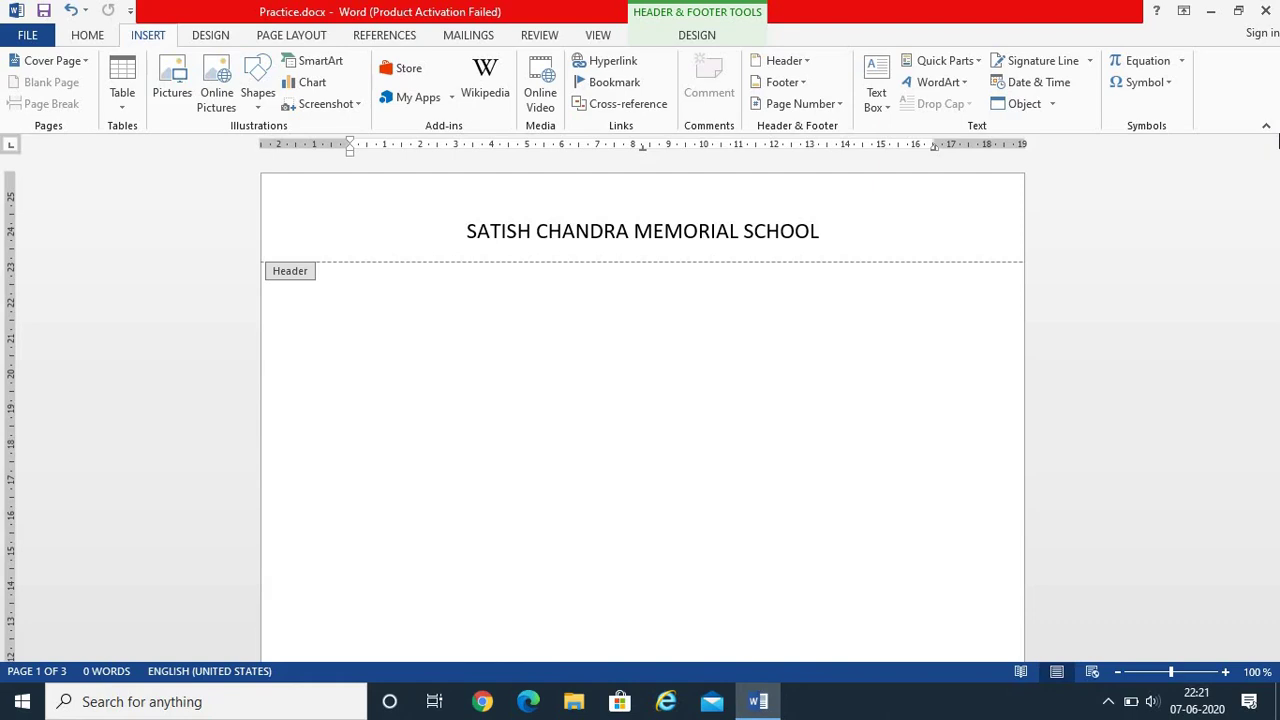
Step: Leave header editing for the document body and reopen the first page's header for editing
click(847, 232)
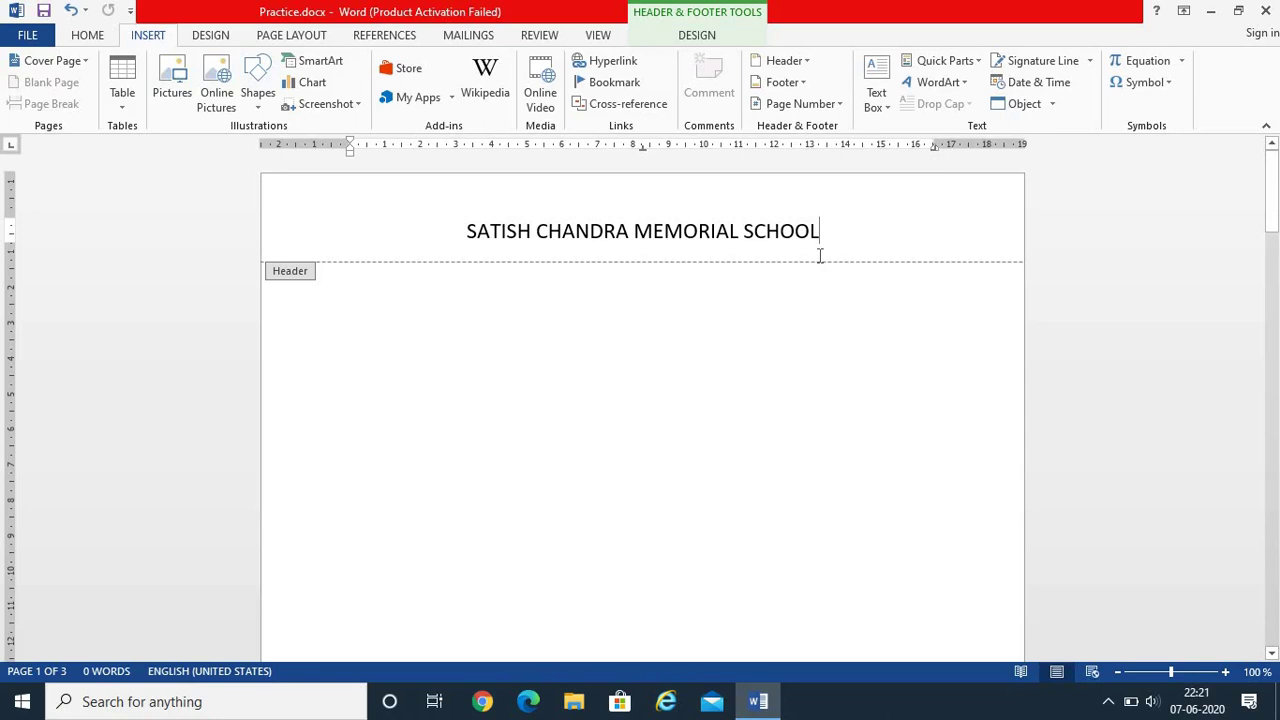
click(806, 61)
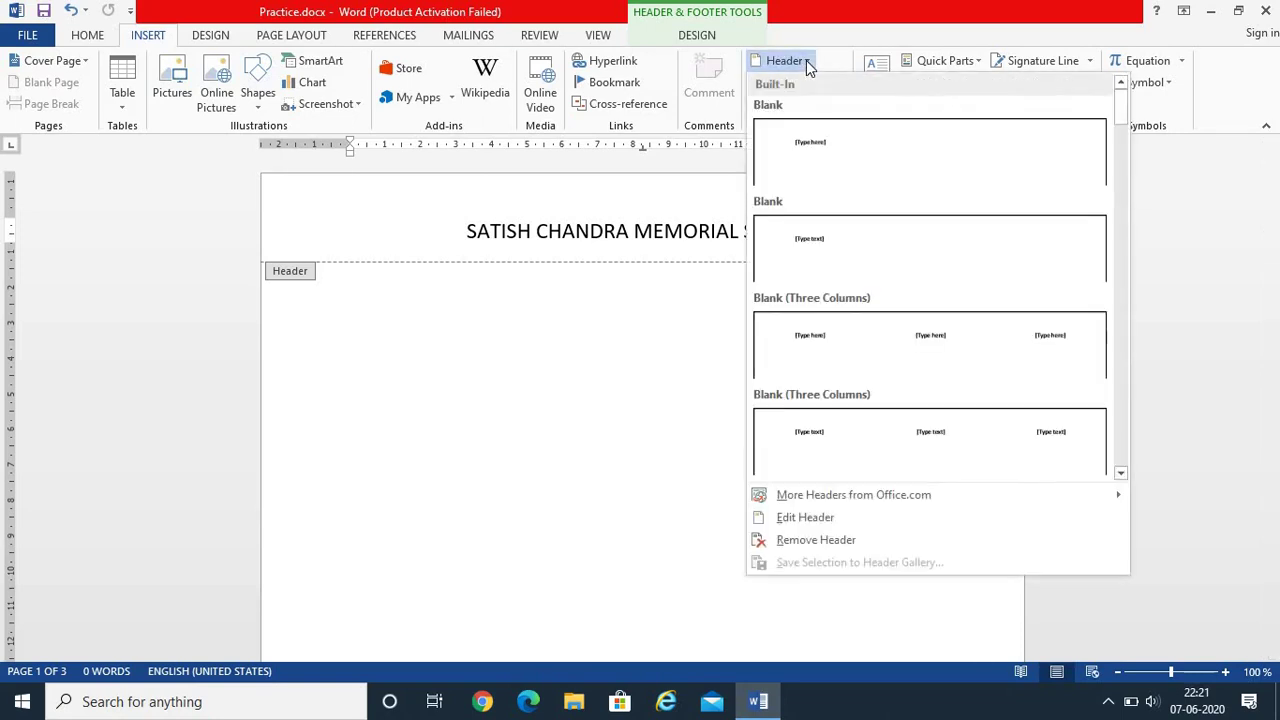
click(602, 362)
double_click(548, 360)
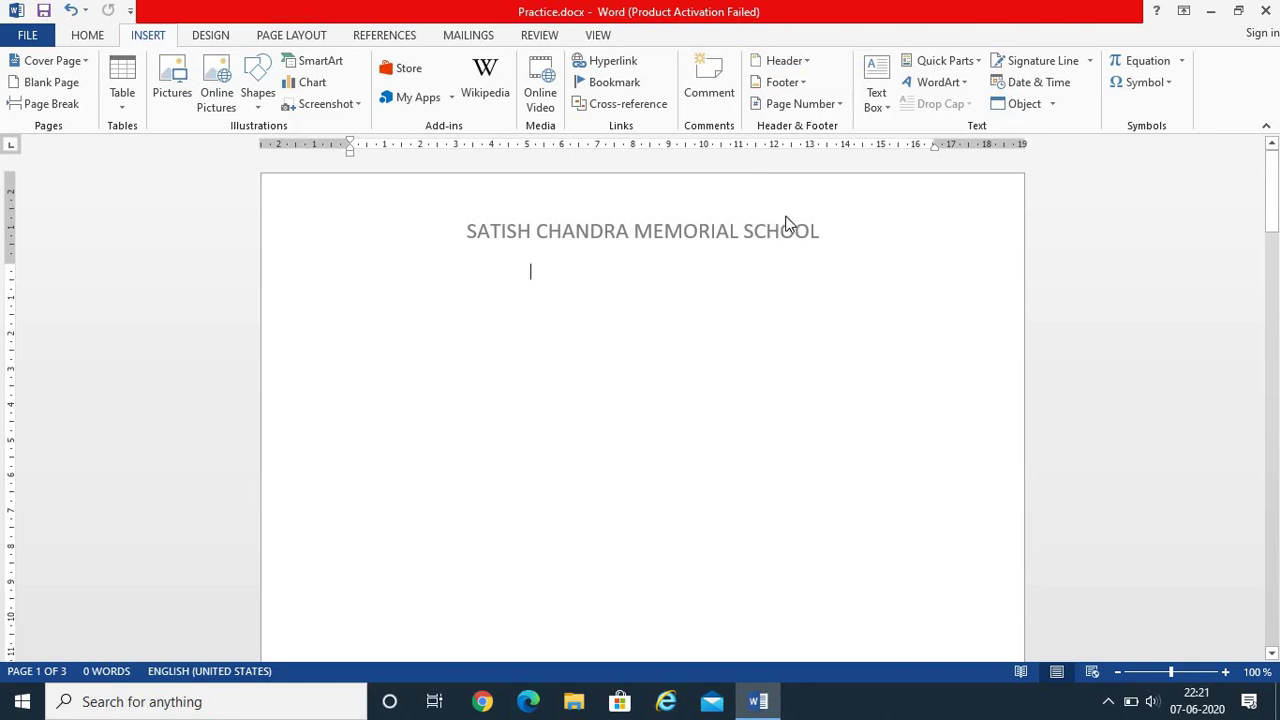
double_click(828, 222)
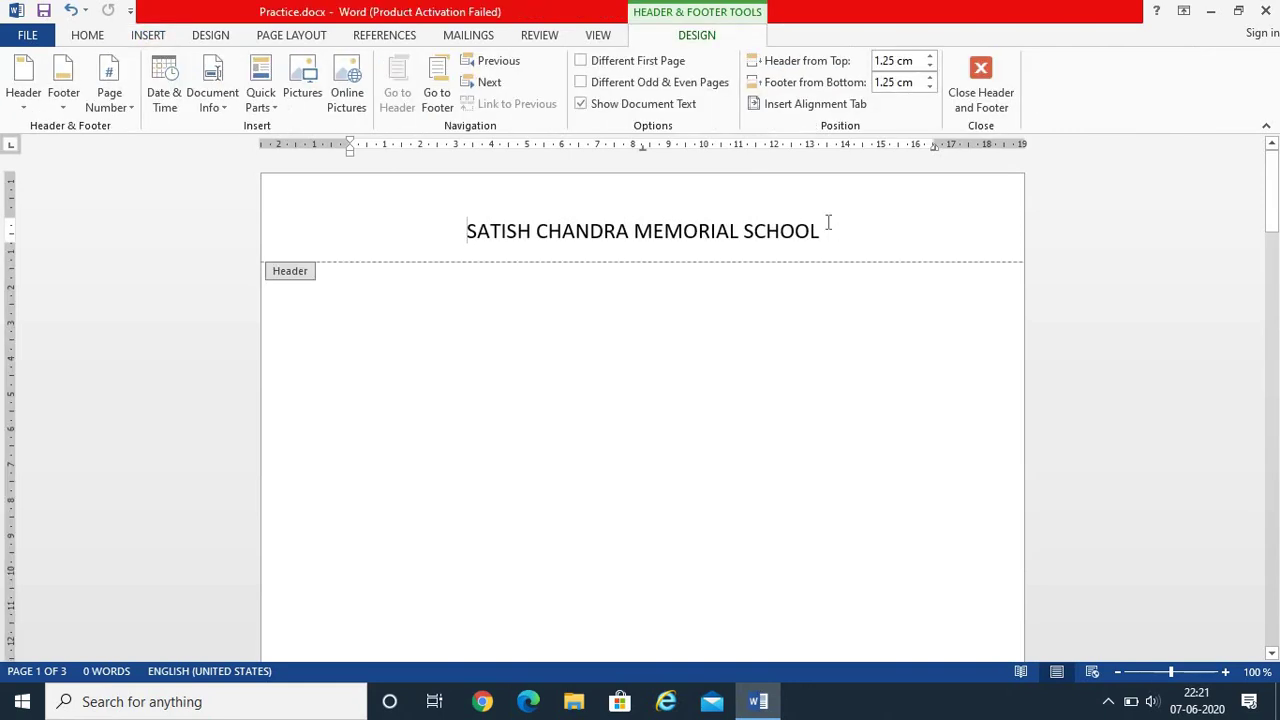